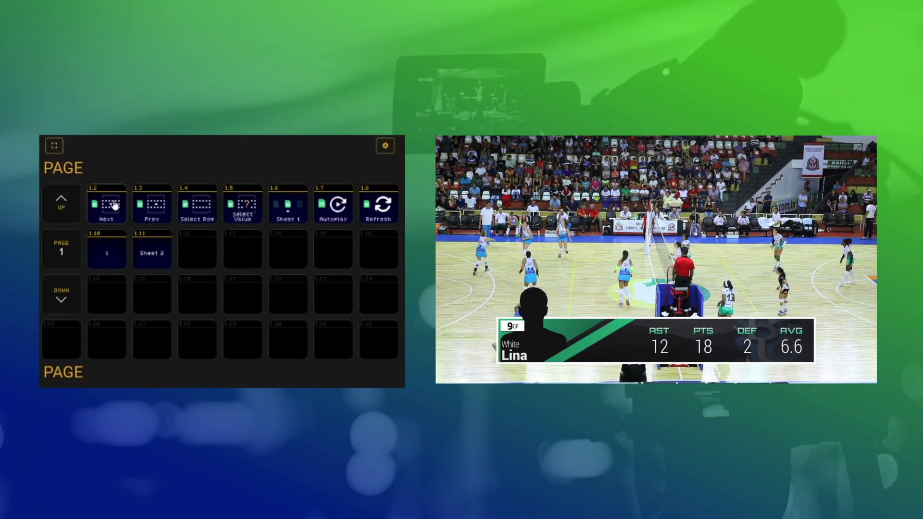
# Step: Advance the sports-stats lower third two players forward to the 12/18/2/6.6 stats
pyautogui.click(114, 206)
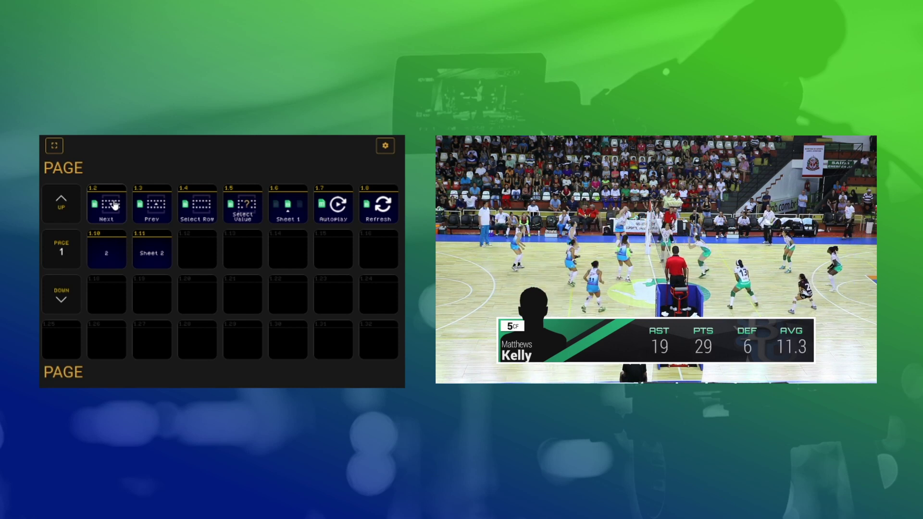
pyautogui.click(115, 205)
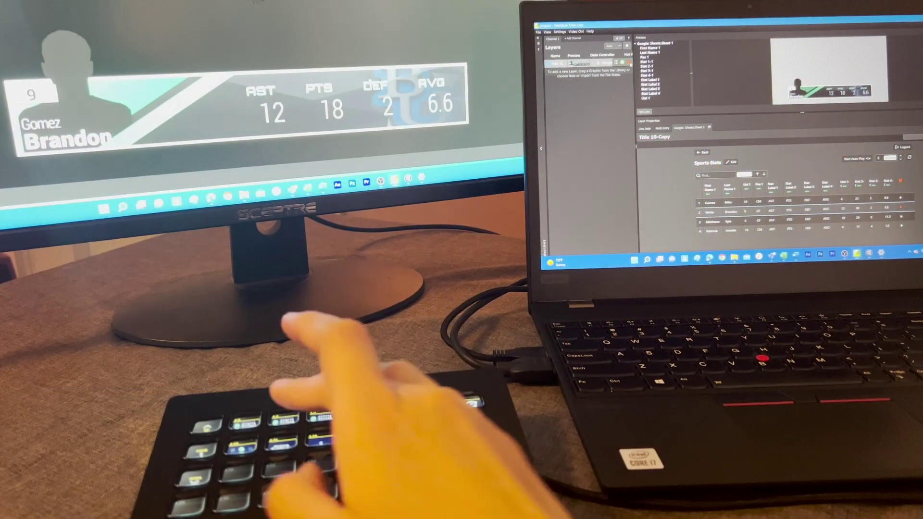
# Step: Cycle the lower third through the remaining player rows, wrapping around to the second row
pyautogui.press('Down')
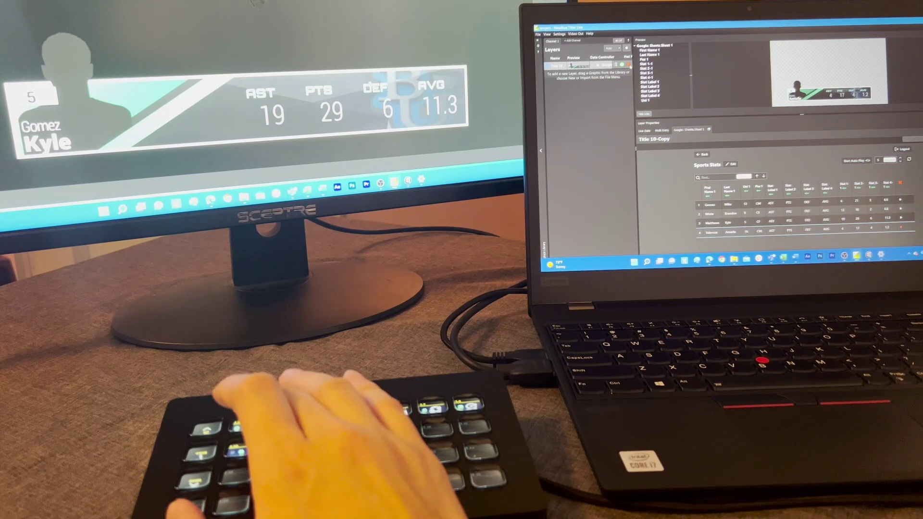
pyautogui.press('Down')
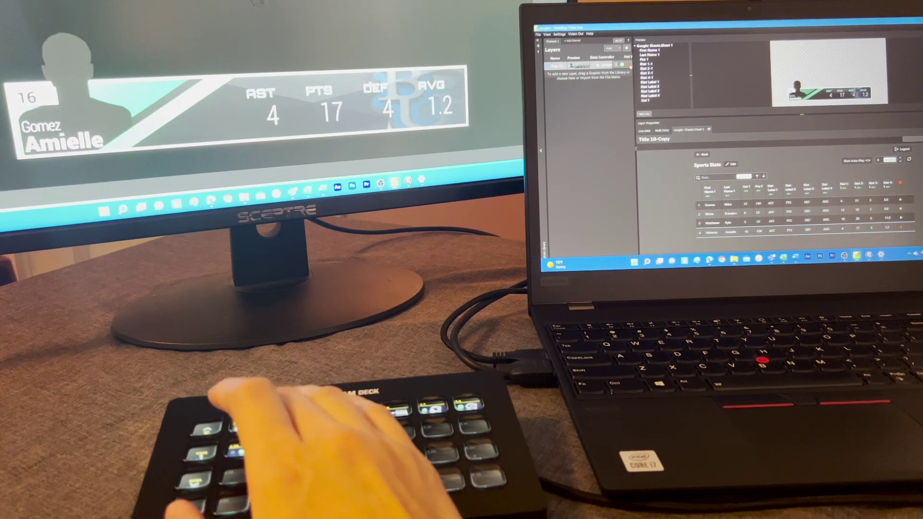
pyautogui.press('Down')
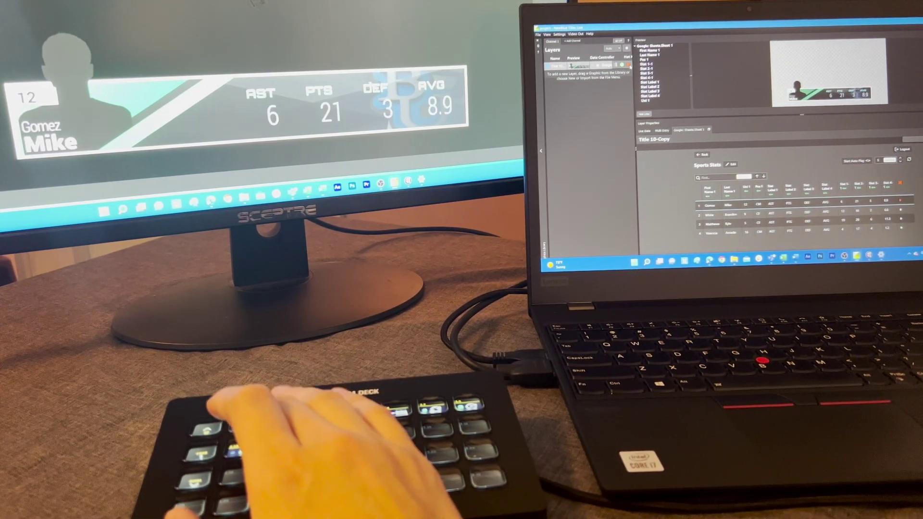
pyautogui.press('Down')
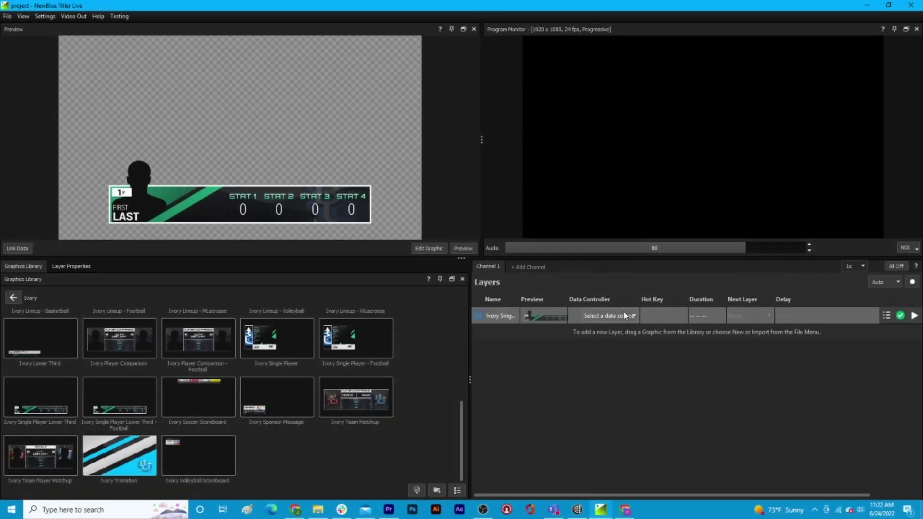
# Step: Link the Ivory lower third layer to a new Google Sheets input from Sports Stats, showing Sheet1
pyautogui.click(623, 316)
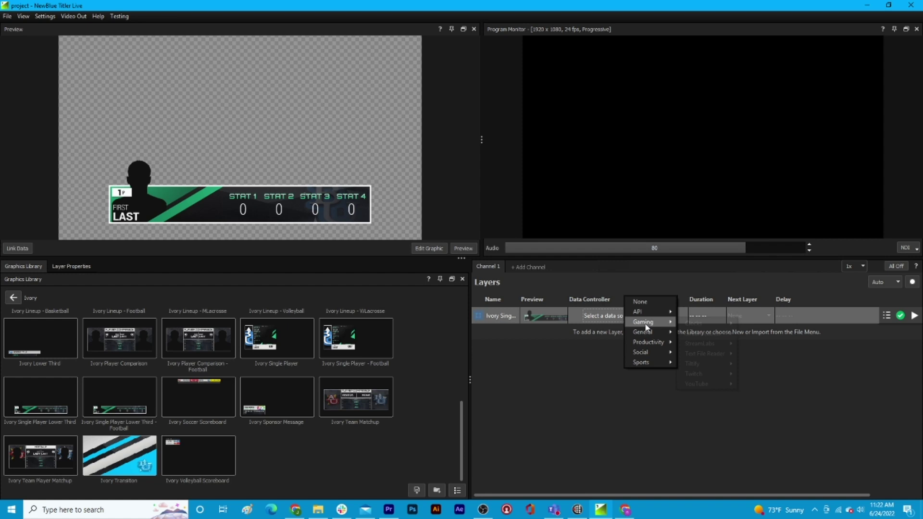
pyautogui.moveTo(657, 345)
pyautogui.moveTo(695, 344)
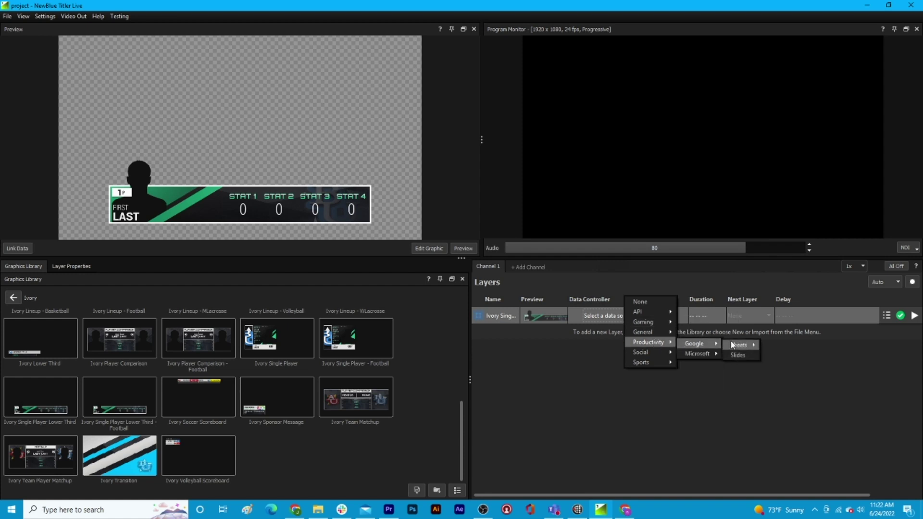
pyautogui.moveTo(733, 344)
pyautogui.click(771, 346)
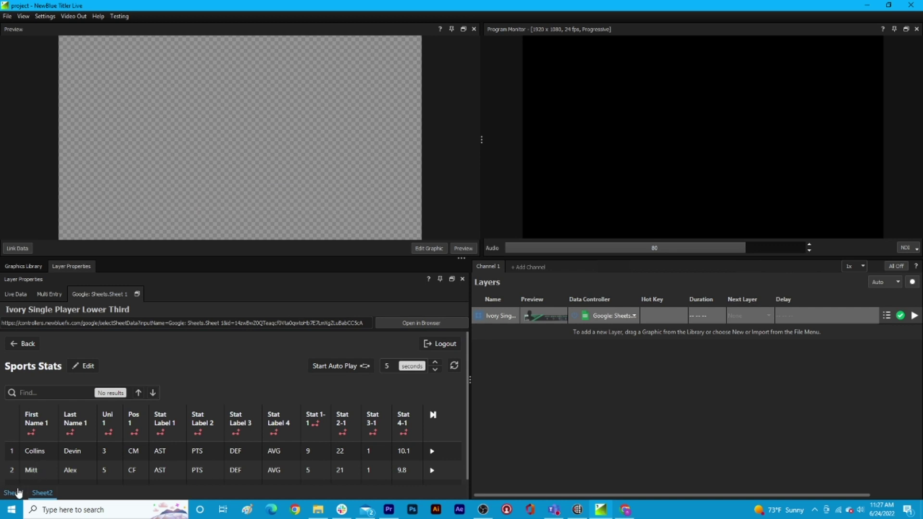
pyautogui.click(14, 493)
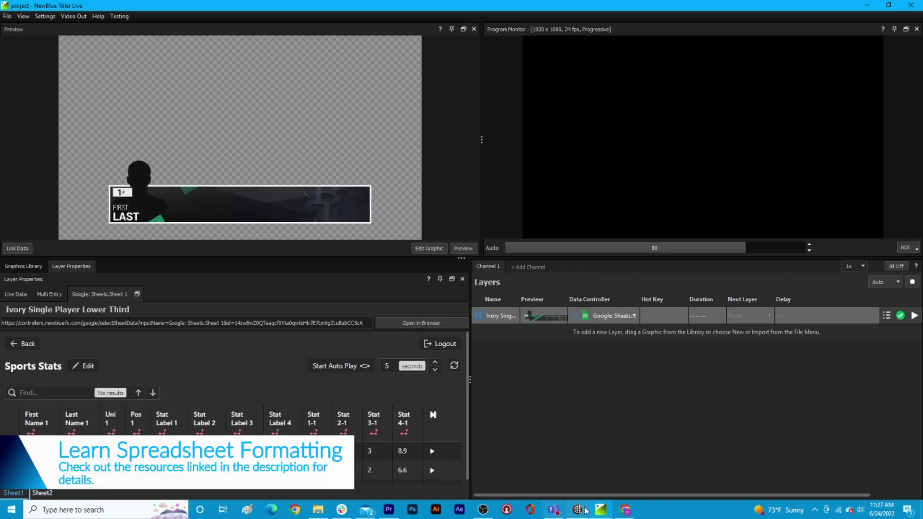
# Step: Bring up the Sports Stats spreadsheet in Chrome and view the Sheet2 player rows
pyautogui.click(625, 510)
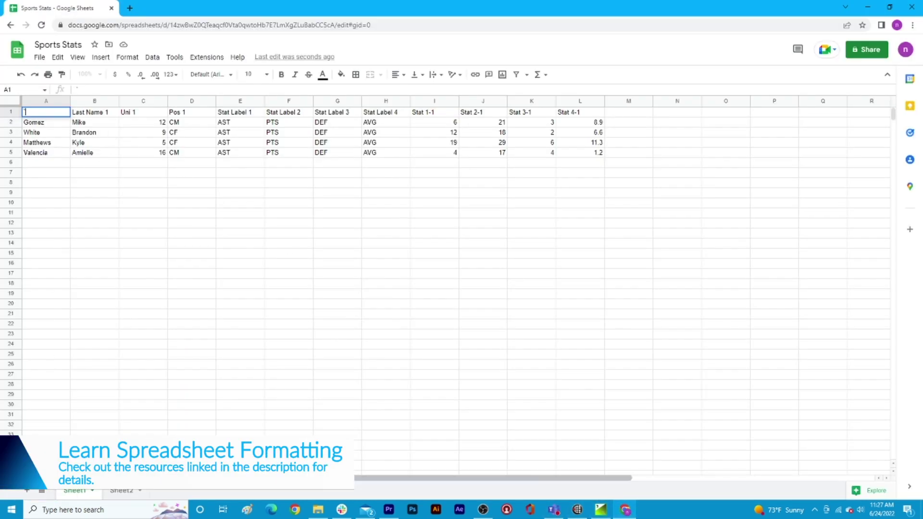
pyautogui.click(121, 490)
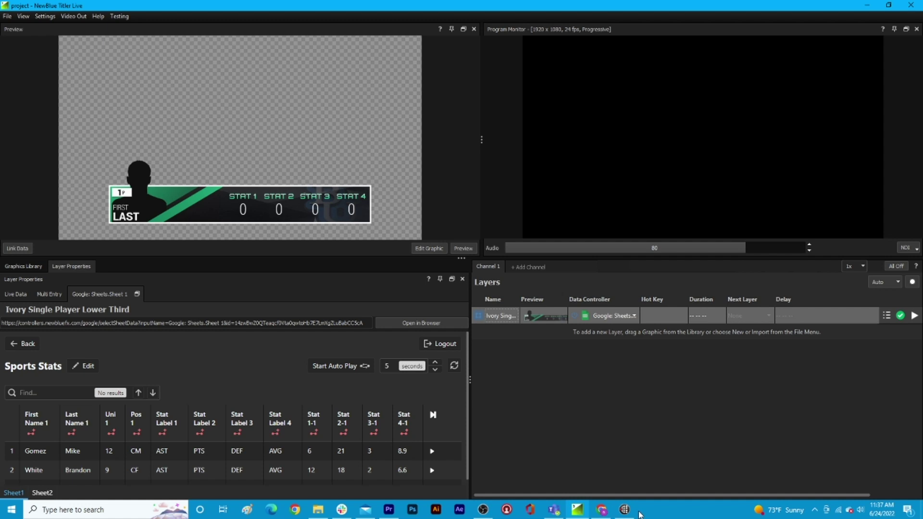
# Step: Serve the Companion admin interface on the Wi-Fi address 192.168.0.45 and launch the GUI
pyautogui.click(626, 511)
pyautogui.click(483, 287)
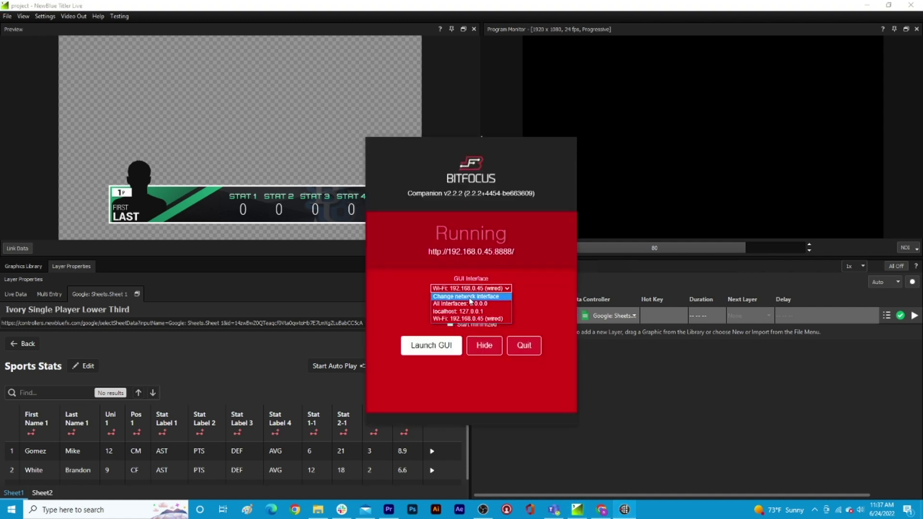
pyautogui.click(469, 301)
pyautogui.click(472, 290)
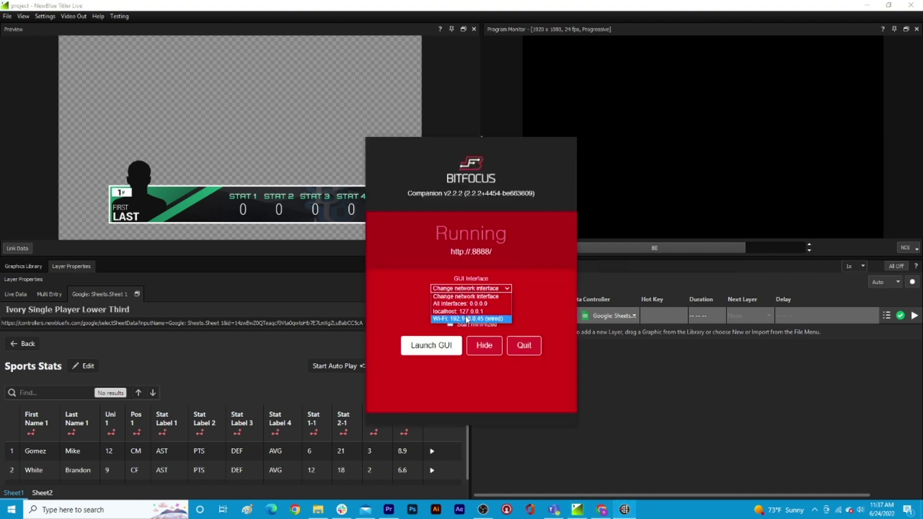
pyautogui.click(467, 319)
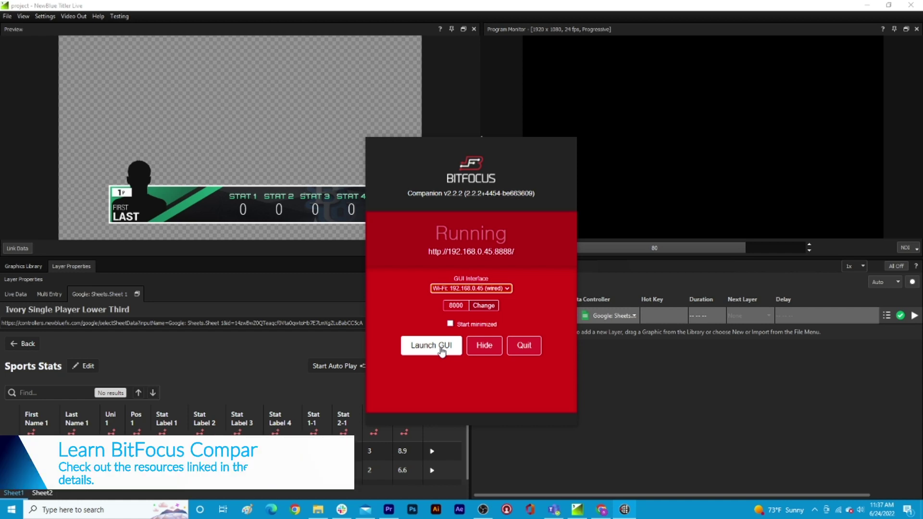
pyautogui.click(442, 347)
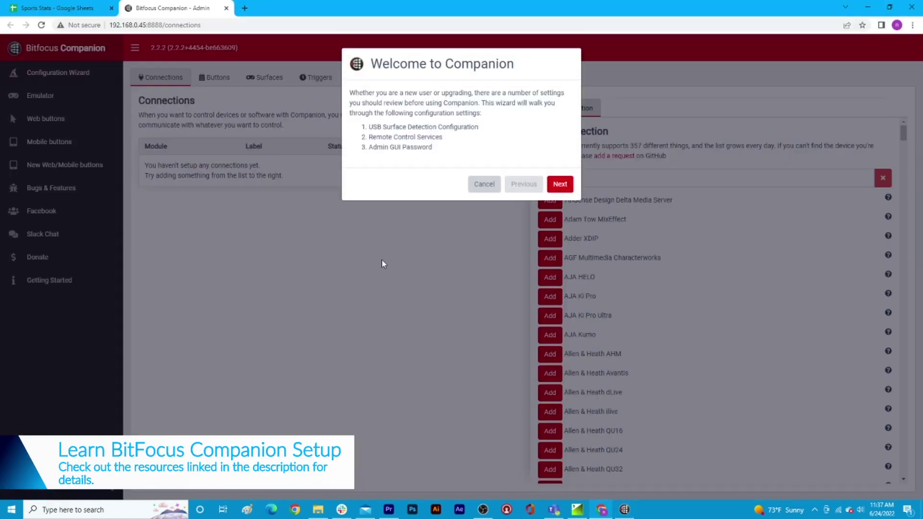
# Step: Go through the welcome wizard without changing any settings and apply it
pyautogui.click(559, 184)
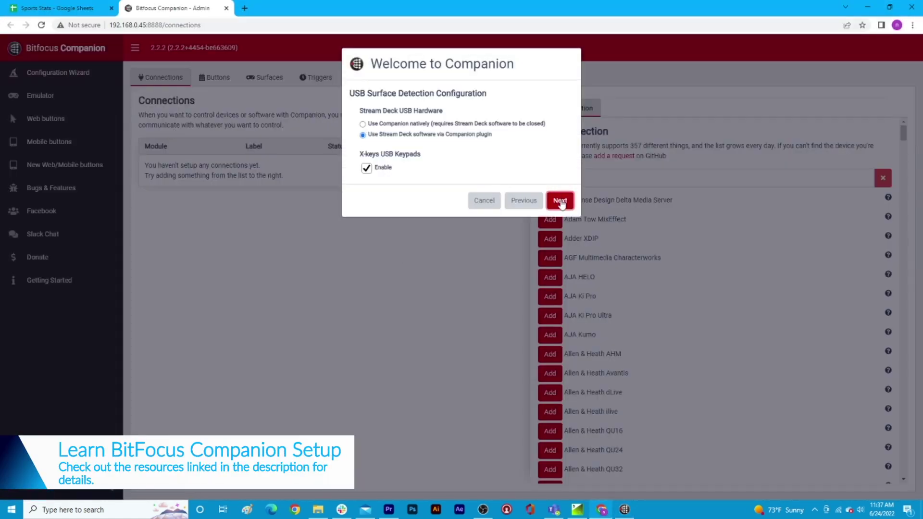
pyautogui.click(560, 202)
pyautogui.click(560, 287)
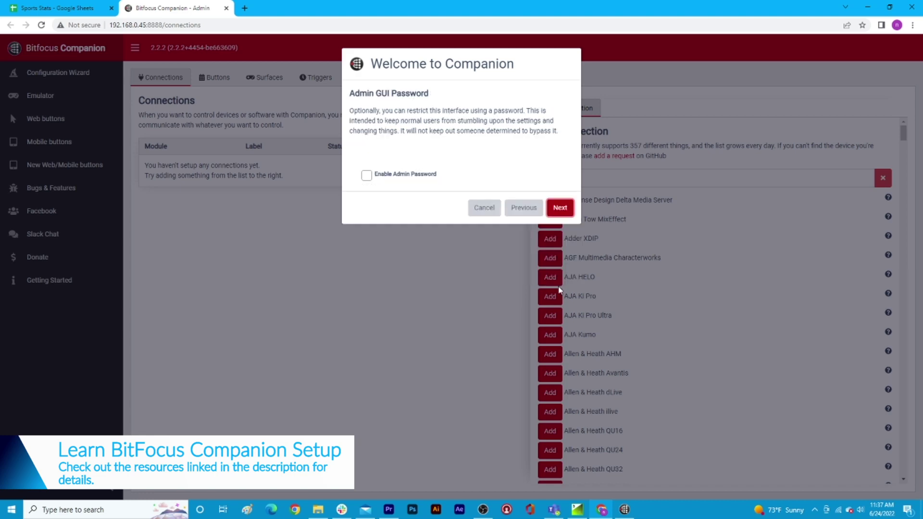
pyautogui.click(559, 208)
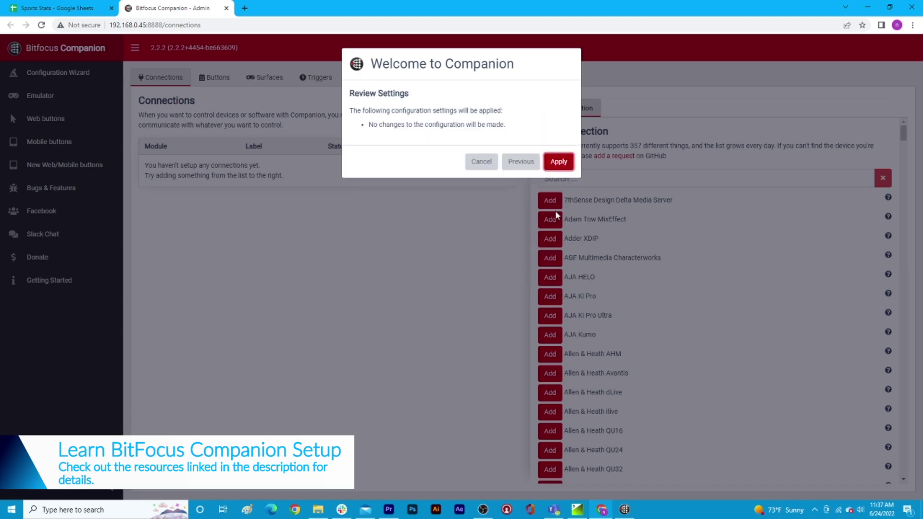
pyautogui.click(557, 163)
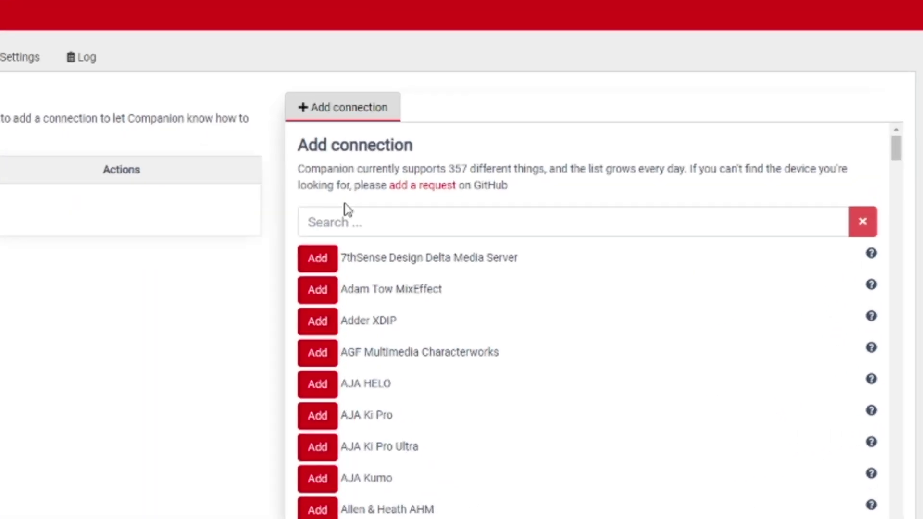
# Step: Search connections for 'titler' and add NewBlue Titler Live at 127.0.0.1 port 9023
pyautogui.click(568, 174)
pyautogui.write('titler live')
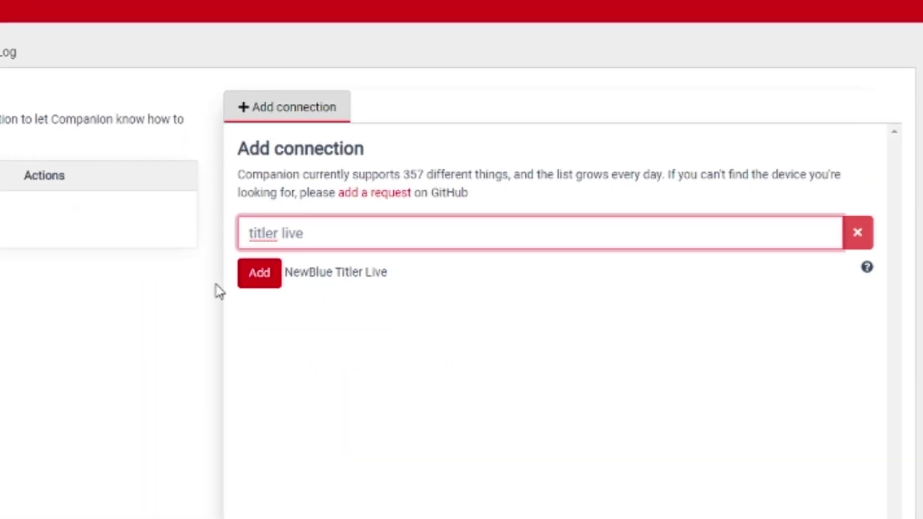
pyautogui.click(262, 279)
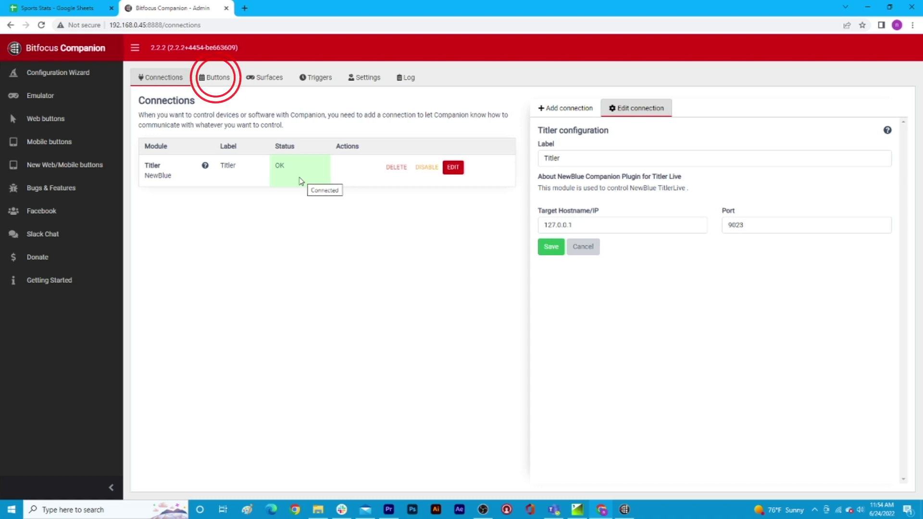
# Step: Show the Google: Sheets.Sheet 1 presets, drag Next toward 1.2, and open the Web buttons surface
pyautogui.click(216, 81)
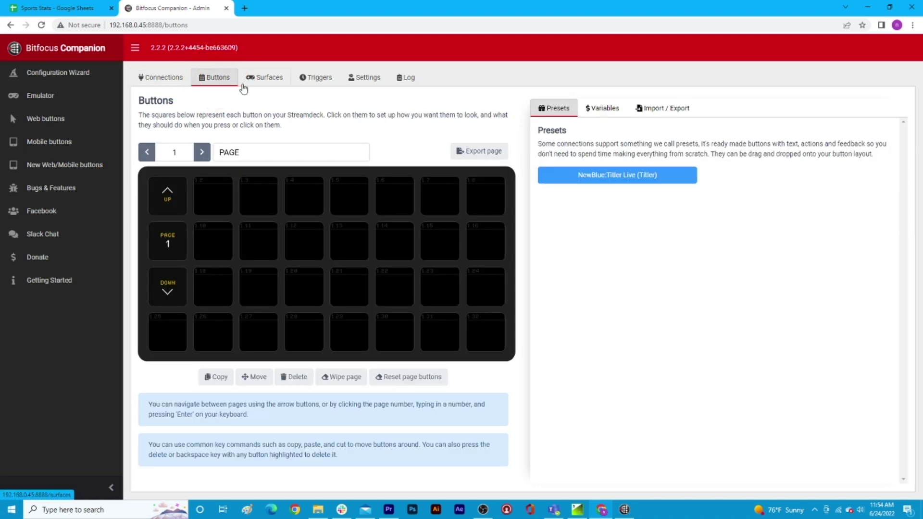
pyautogui.moveTo(615, 175); pyautogui.dragTo(585, 185)
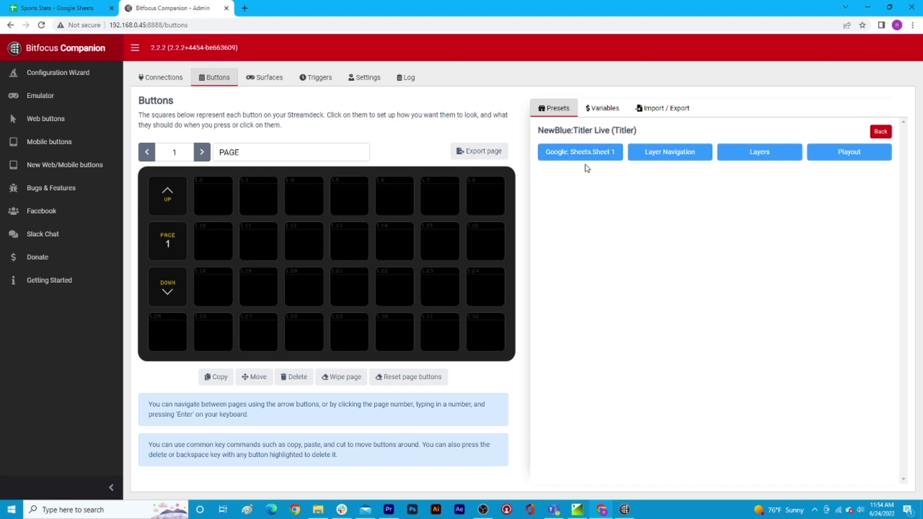
pyautogui.click(575, 510)
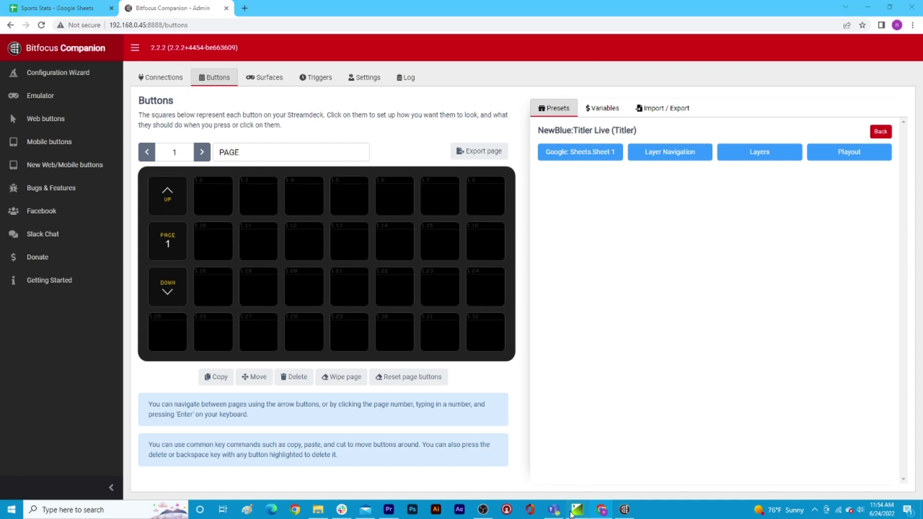
pyautogui.click(574, 512)
pyautogui.click(579, 154)
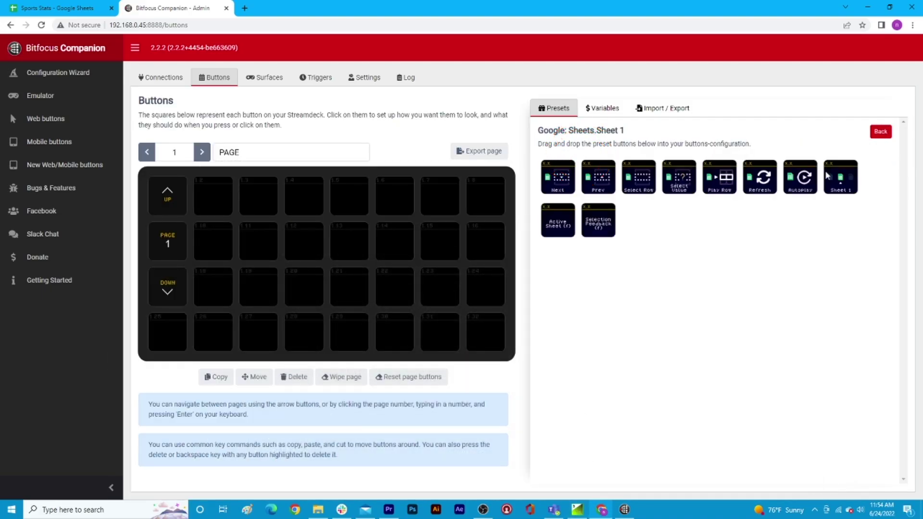
pyautogui.moveTo(564, 193); pyautogui.dragTo(258, 197)
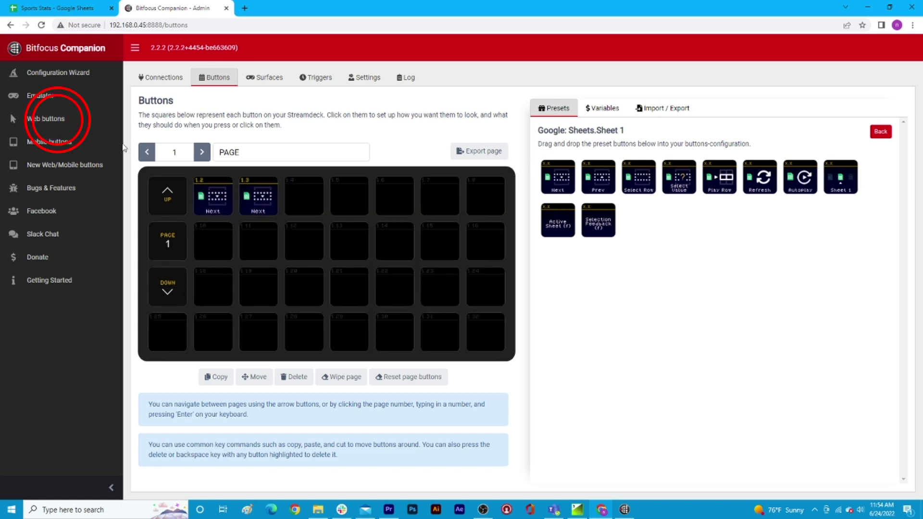
pyautogui.click(61, 121)
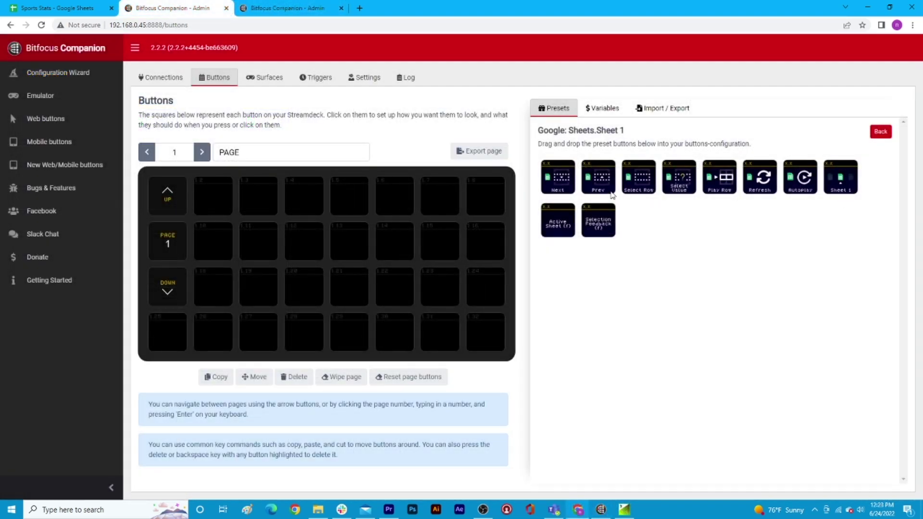
# Step: Place Next on button 1.2 and test it, advancing the lower third to row 4
pyautogui.moveTo(559, 179); pyautogui.dragTo(217, 199)
pyautogui.click(220, 200)
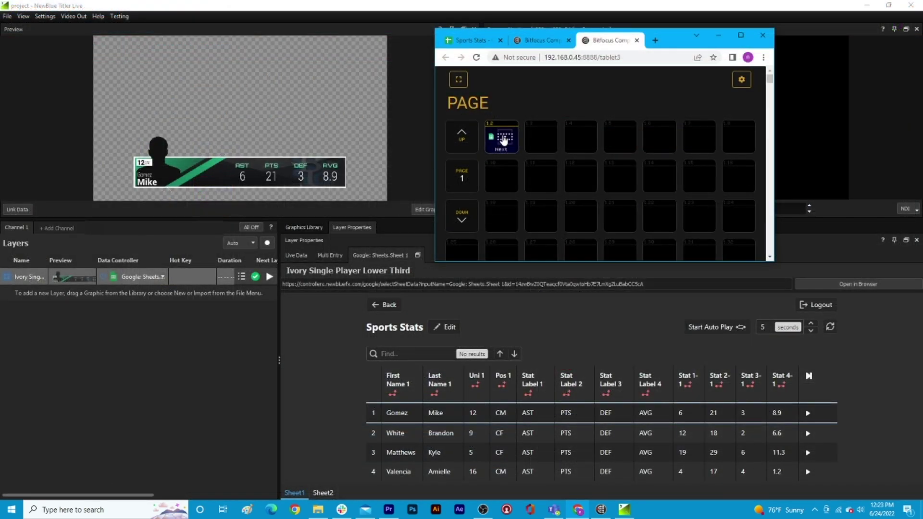
pyautogui.click(504, 139)
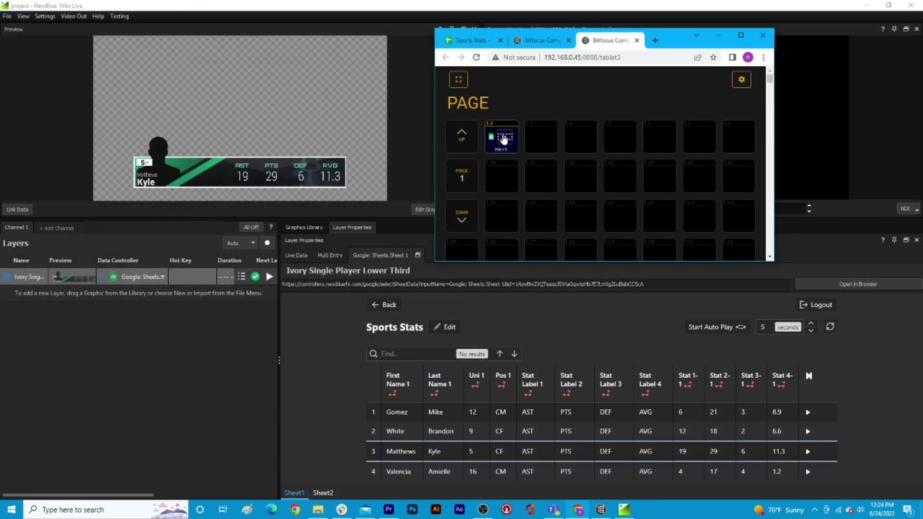
pyautogui.click(504, 139)
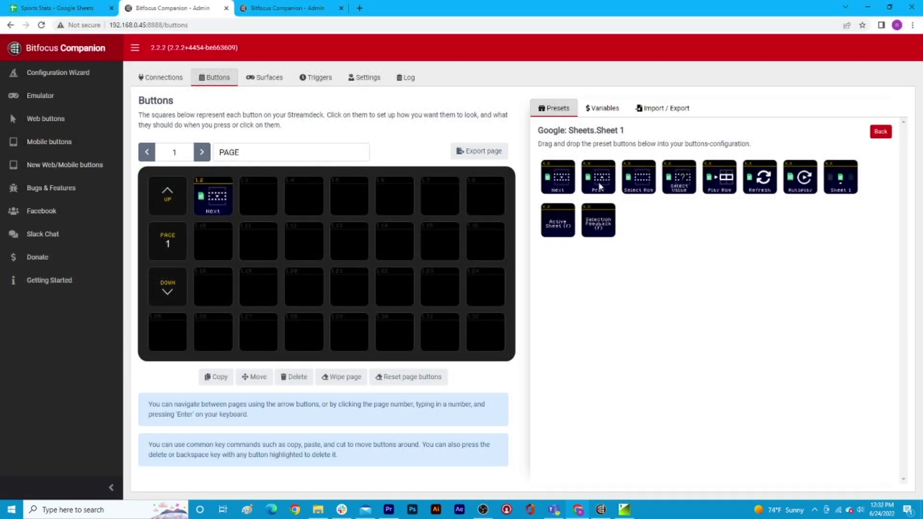
# Step: Place Prev on button 1.3 and test it, stepping the lower third back to row 1
pyautogui.moveTo(600, 186); pyautogui.dragTo(270, 205)
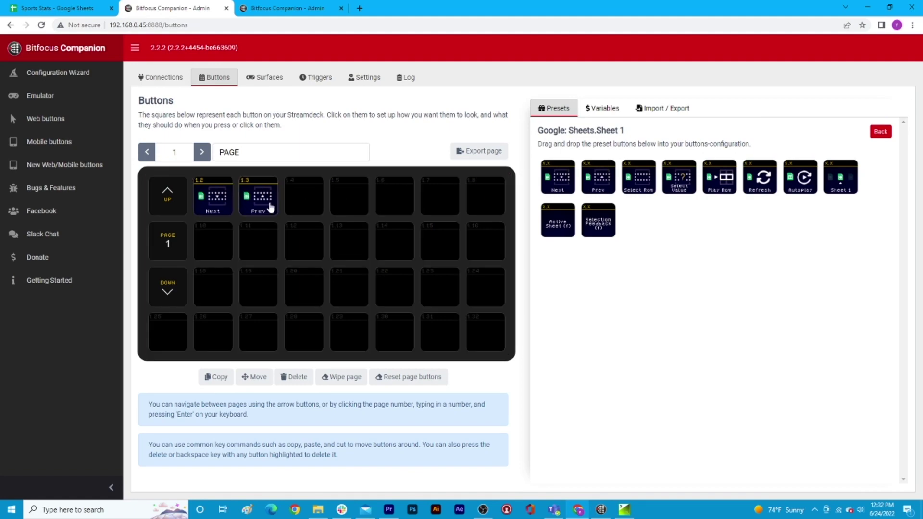
pyautogui.click(271, 206)
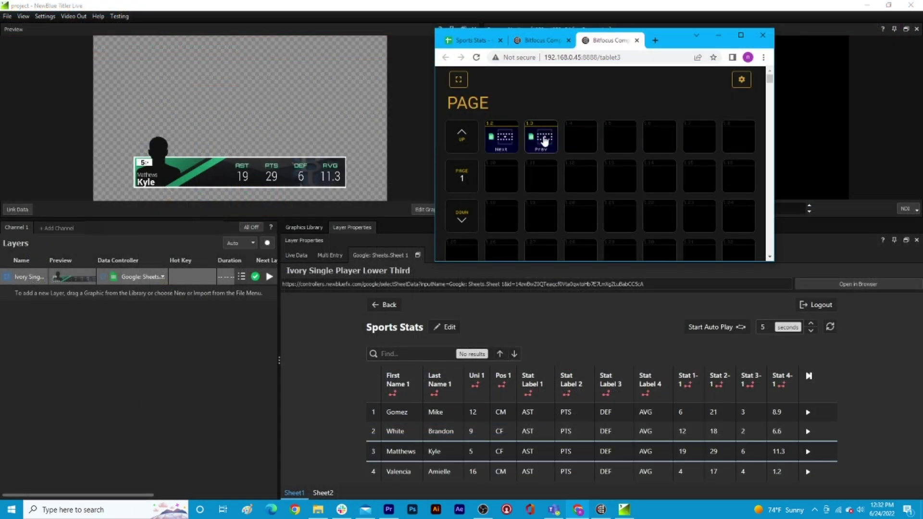
pyautogui.click(545, 140)
pyautogui.click(544, 139)
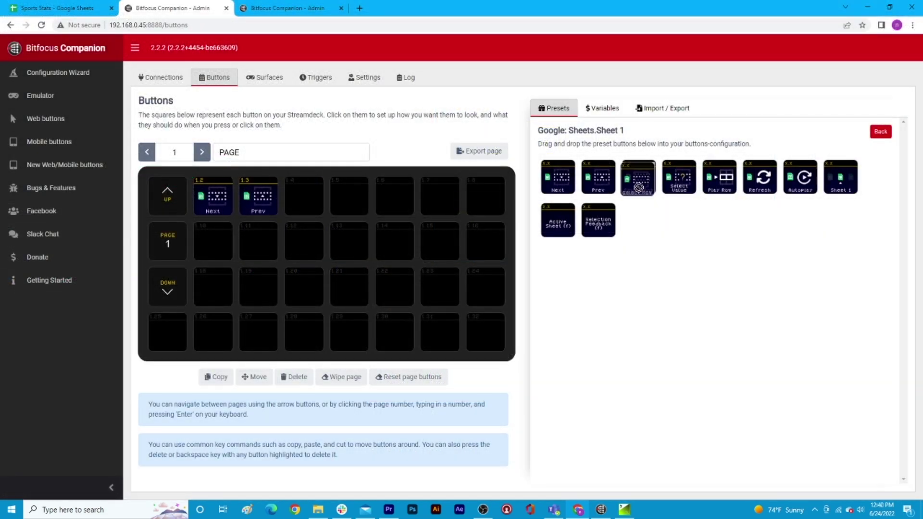
# Step: Put the Select Row preset on button 1.4 and set its row index to 4
pyautogui.moveTo(638, 187); pyautogui.dragTo(310, 204)
pyautogui.click(314, 209)
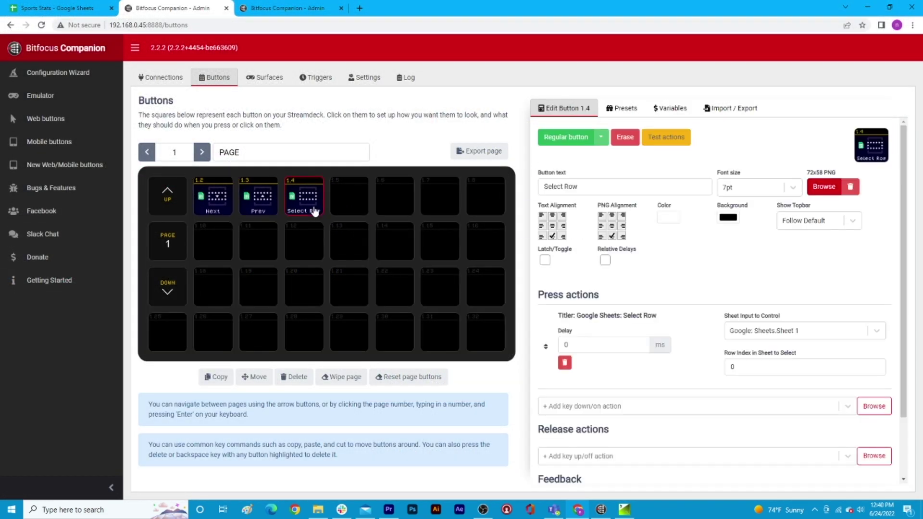
pyautogui.click(722, 370)
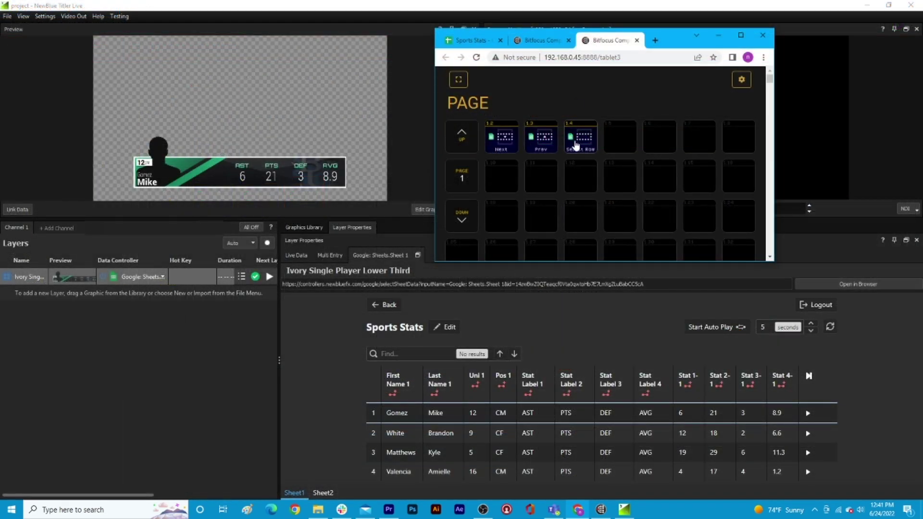
# Step: Test button 1.4, then put Select Value on 1.5 matching column Uni 1 to 9
pyautogui.click(575, 145)
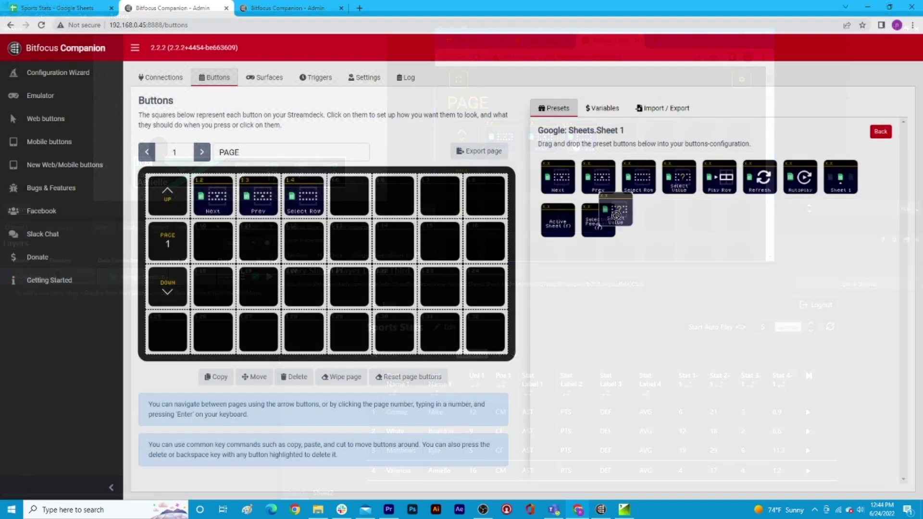
pyautogui.moveTo(614, 206); pyautogui.dragTo(356, 205)
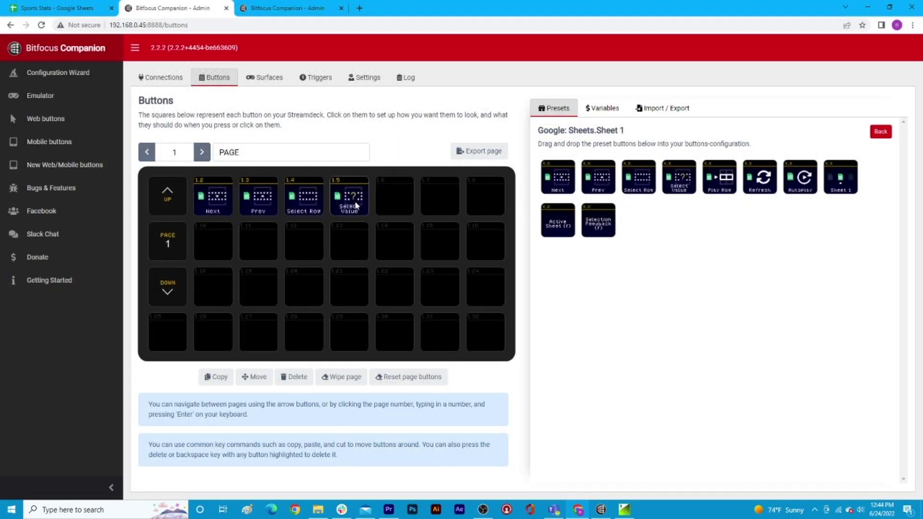
pyautogui.click(356, 205)
pyautogui.click(737, 367)
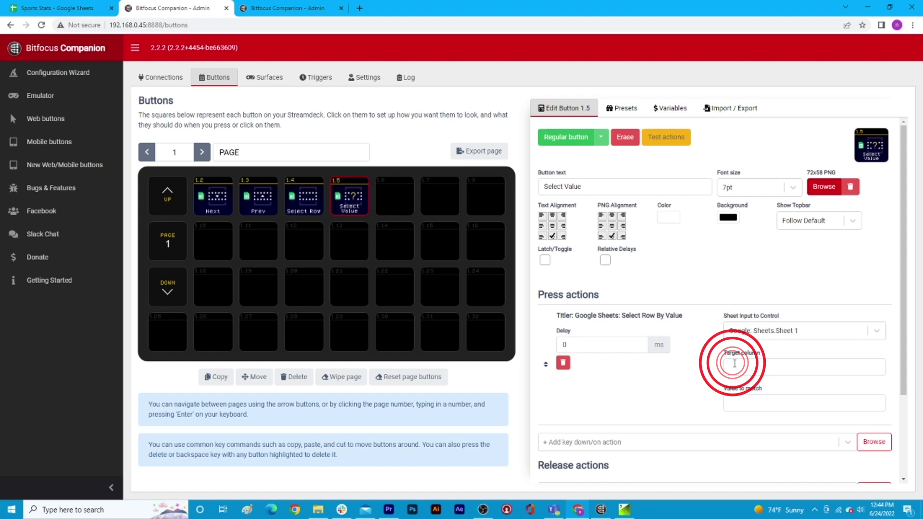
pyautogui.write('U')
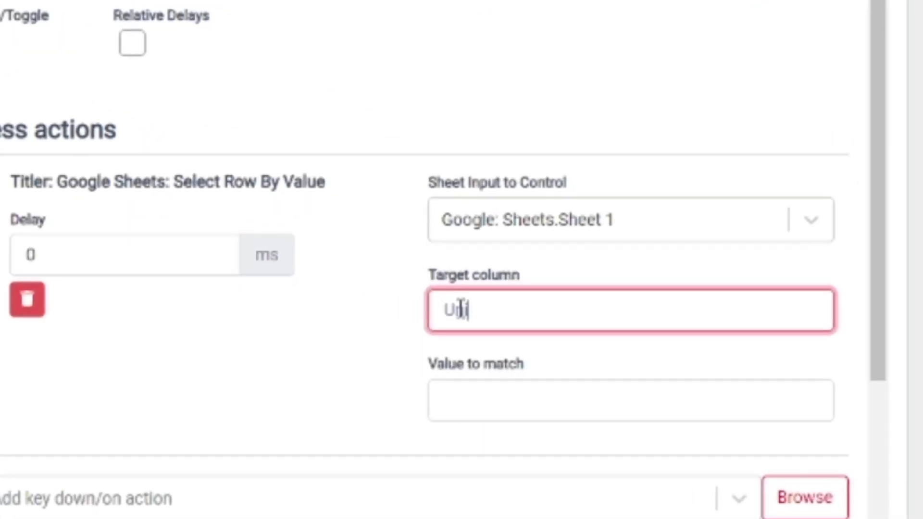
pyautogui.write('ni 1')
pyautogui.click(466, 409)
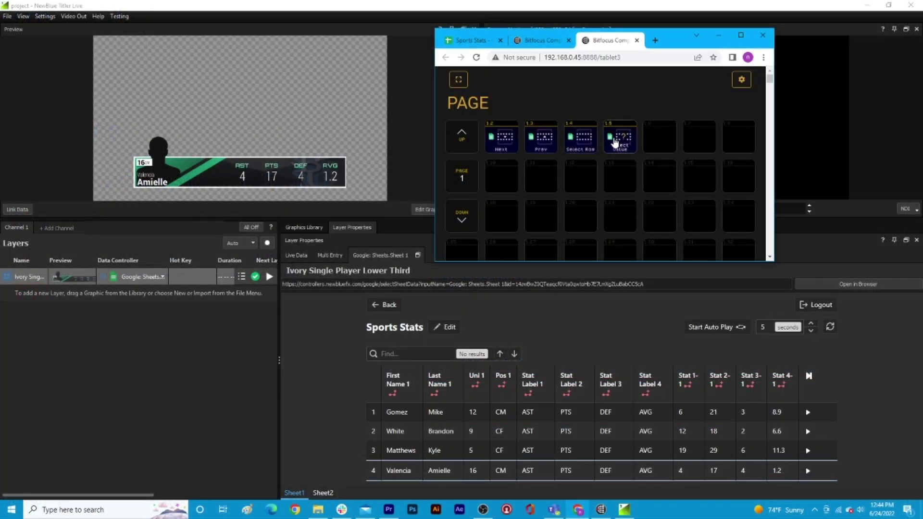
# Step: Select the Uni 1 = 9 row, take the lower third to air, then advance it two rows
pyautogui.click(616, 142)
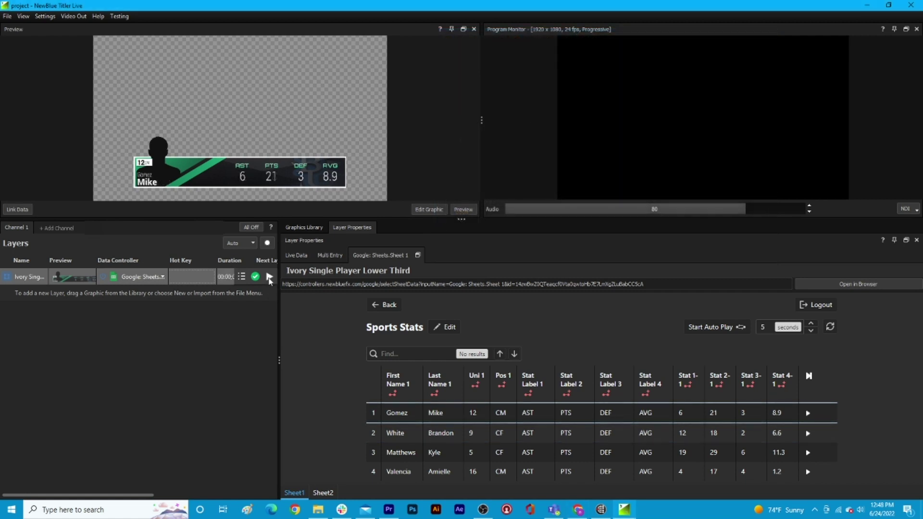
pyautogui.click(269, 278)
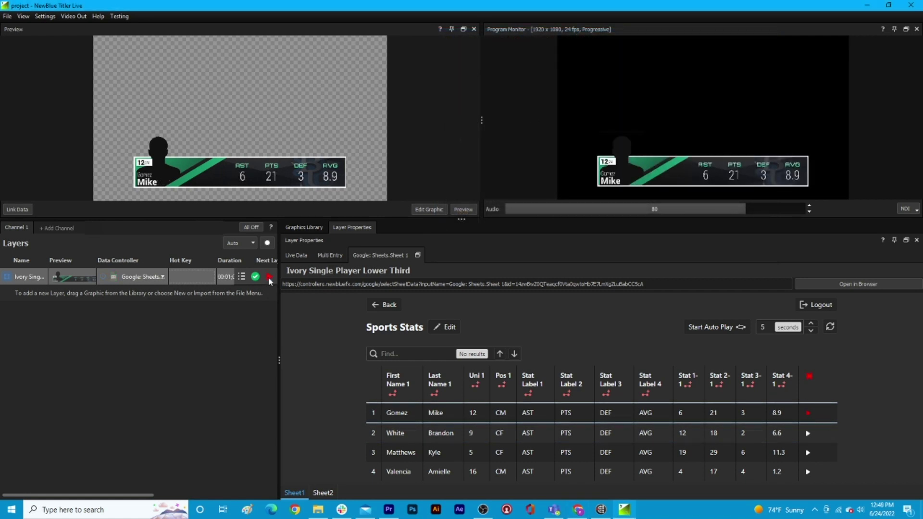
pyautogui.click(579, 512)
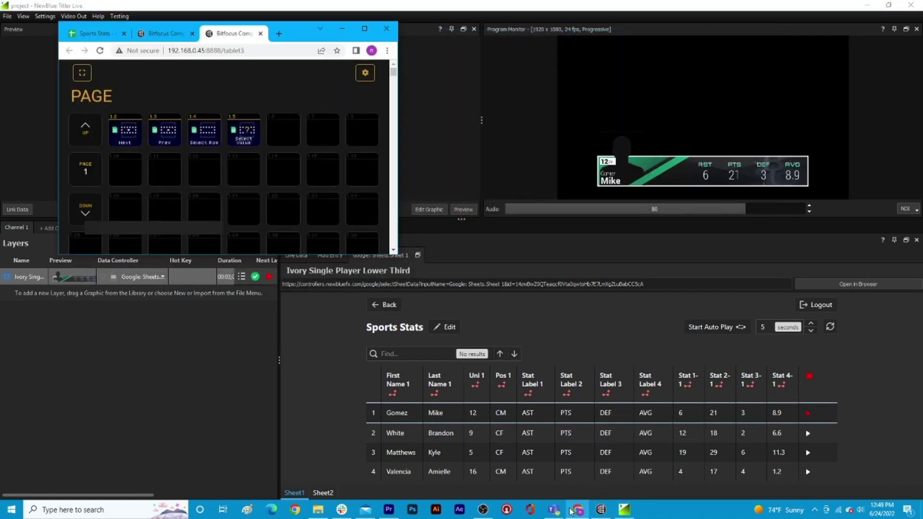
pyautogui.click(134, 139)
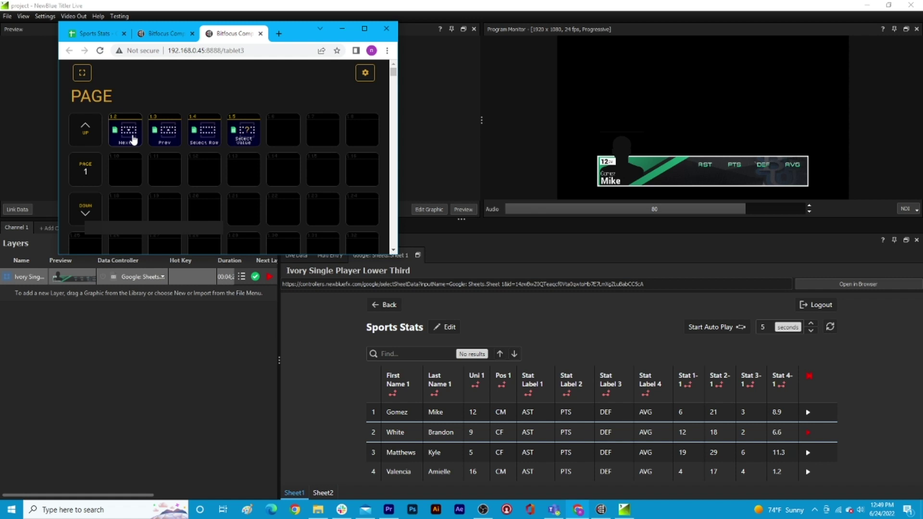
pyautogui.click(134, 140)
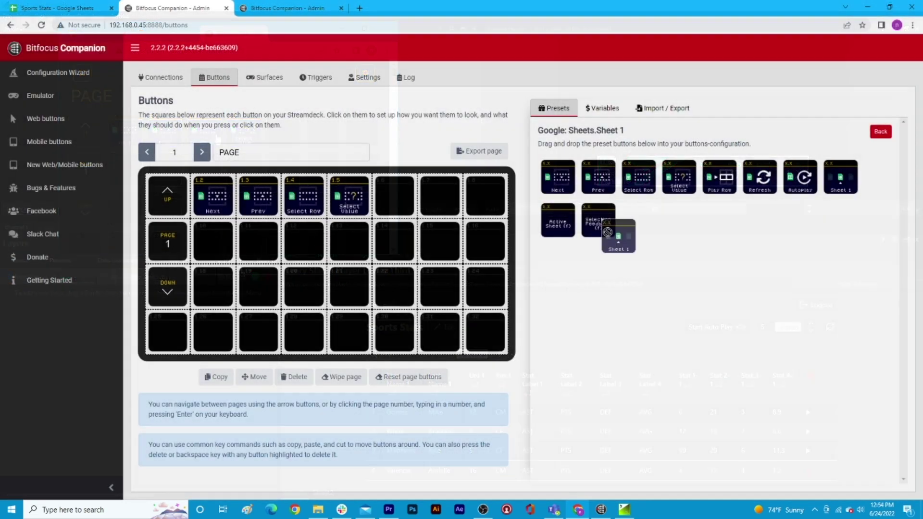
# Step: Place a sheet preset on 1.6 controlling Google: Sheets.Sheet 2, and an Autoplay preset on 1.7
pyautogui.moveTo(620, 230); pyautogui.dragTo(402, 201)
pyautogui.click(402, 201)
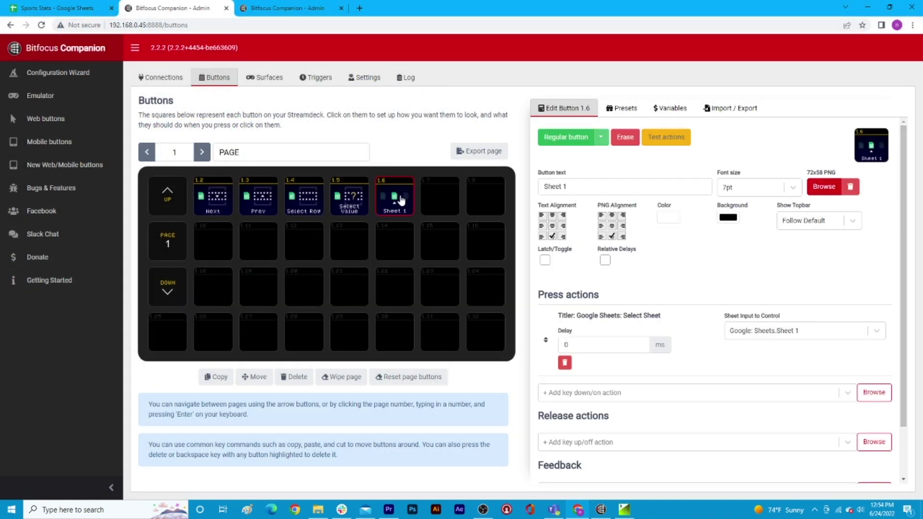
pyautogui.click(873, 333)
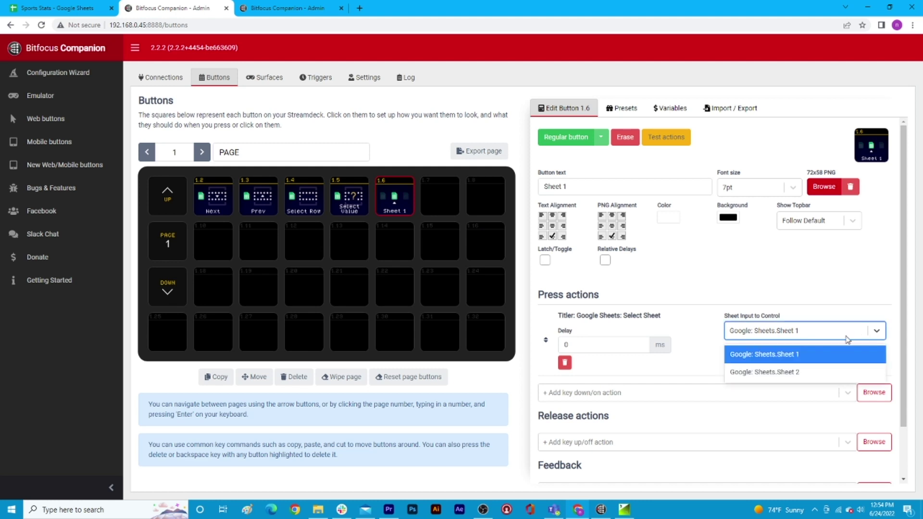
pyautogui.click(781, 373)
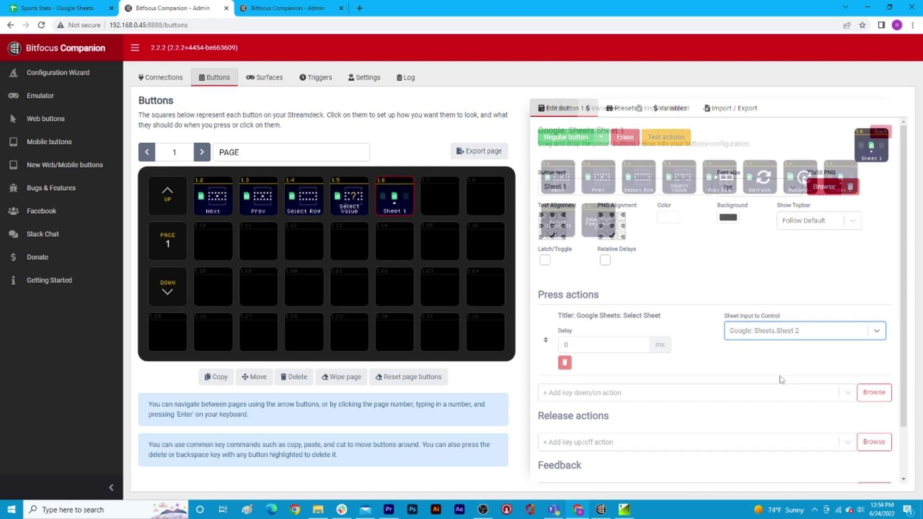
pyautogui.moveTo(801, 177); pyautogui.dragTo(444, 197)
# Step: Start Autoplay cycling the player rows, then add a Refresh button on 1.8 and reload the sheet
pyautogui.click(445, 198)
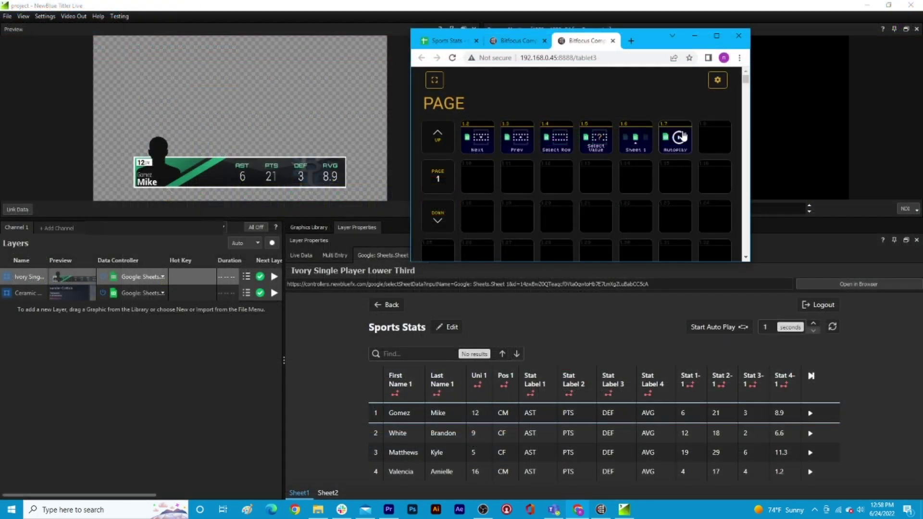
pyautogui.click(684, 137)
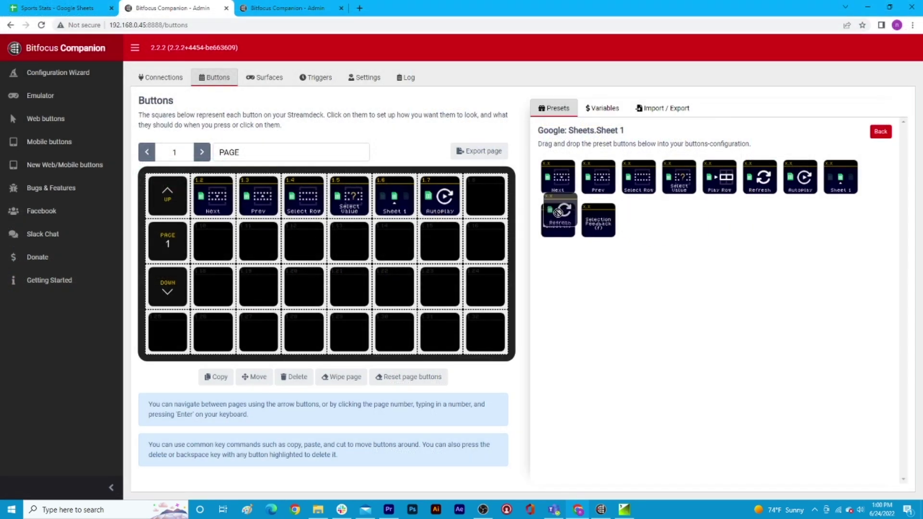
pyautogui.moveTo(560, 209); pyautogui.dragTo(489, 201)
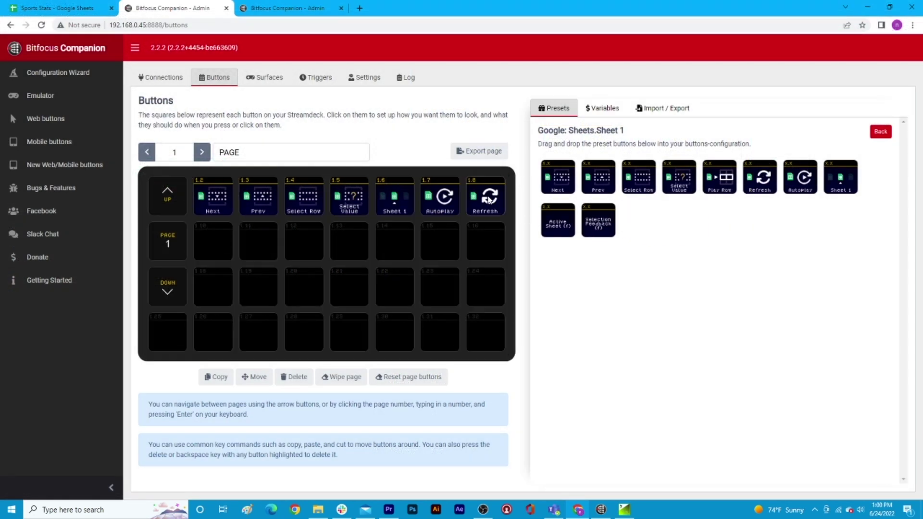
pyautogui.click(490, 201)
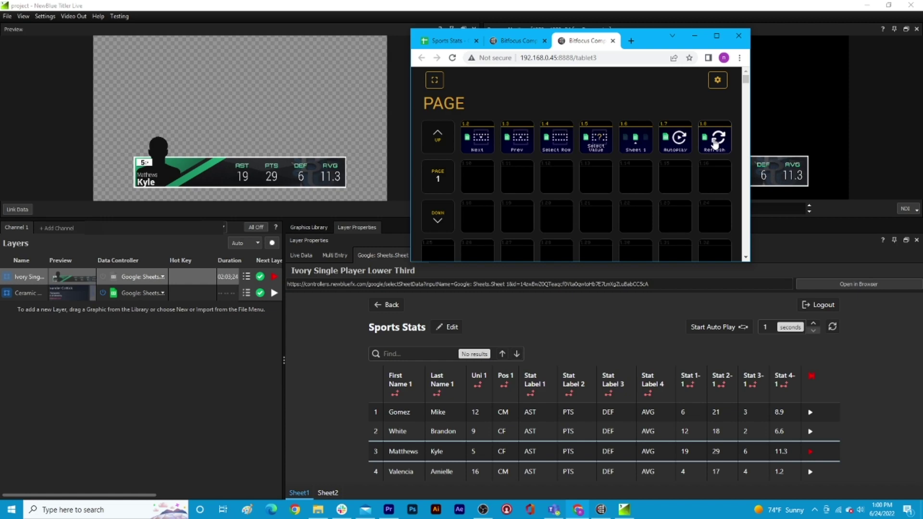
pyautogui.click(715, 144)
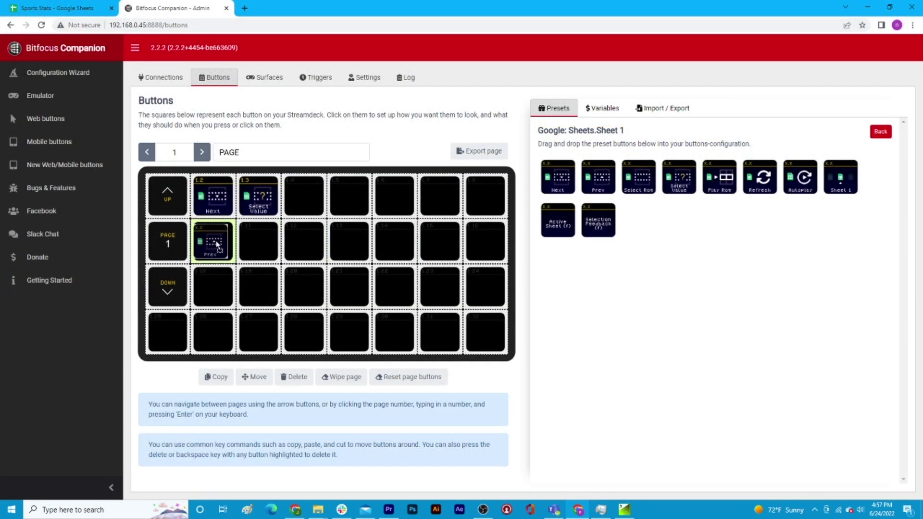
# Step: Add a Prev button at 1.10 and set the Next button to control Google: Sheets.Sheet 1
pyautogui.moveTo(210, 243); pyautogui.dragTo(217, 244)
pyautogui.click(222, 204)
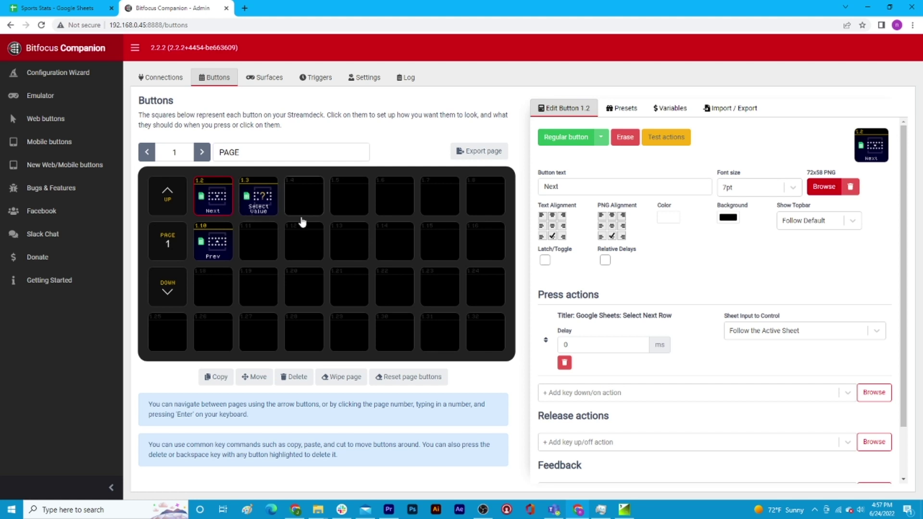
pyautogui.click(875, 335)
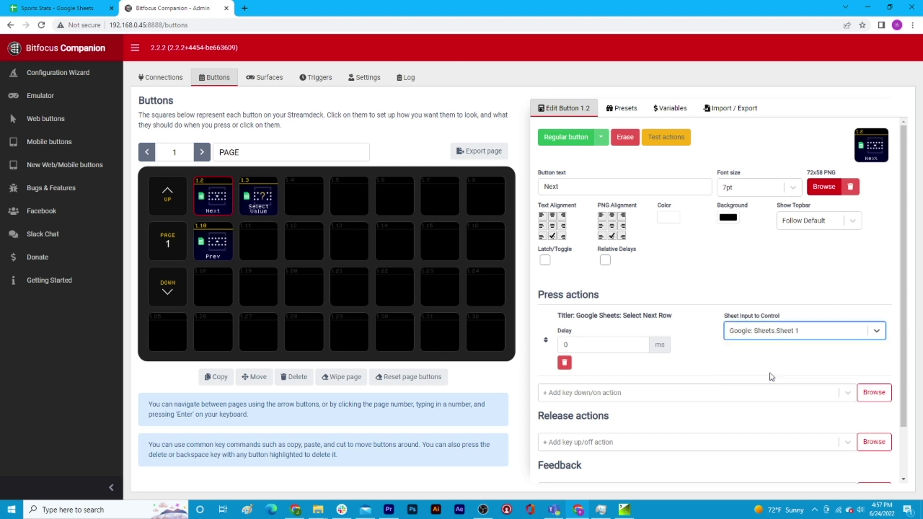
pyautogui.click(877, 333)
# Step: Set the Select Value and Prev buttons to follow the active sheet
pyautogui.click(762, 353)
pyautogui.click(263, 204)
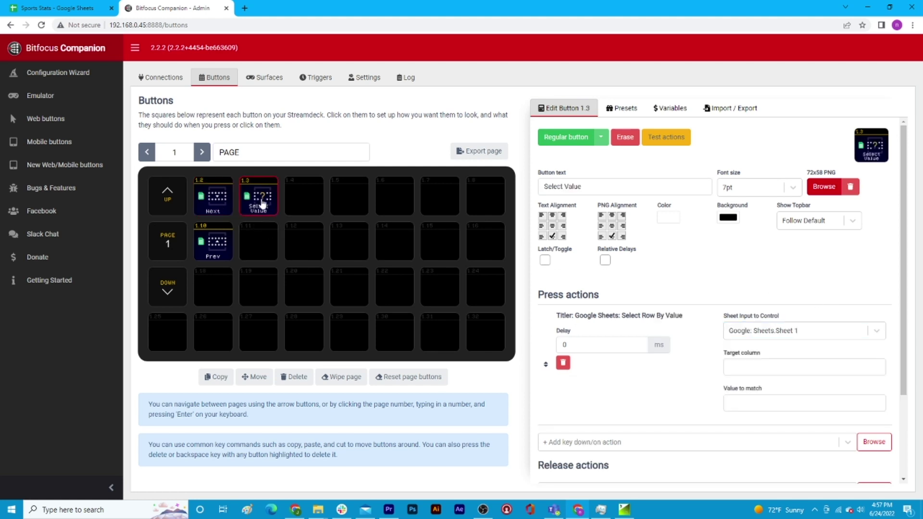
pyautogui.click(877, 332)
pyautogui.click(775, 352)
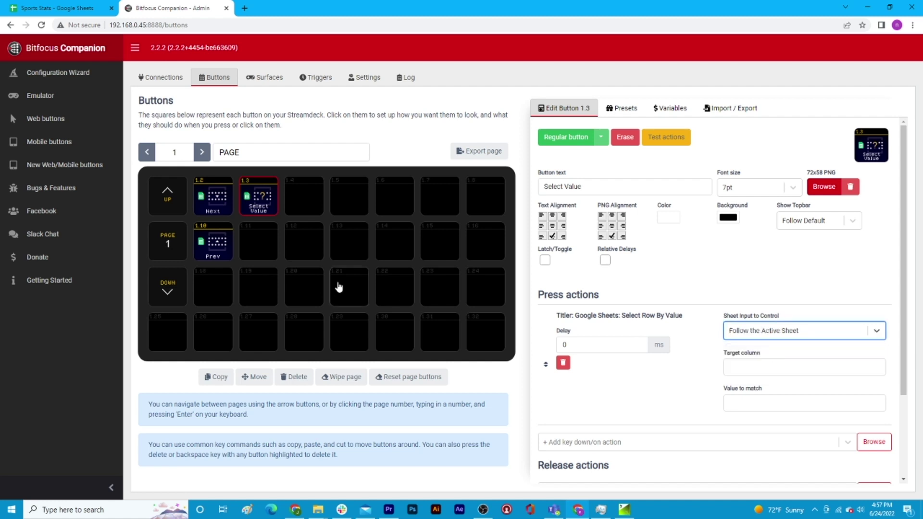
pyautogui.click(205, 255)
pyautogui.click(878, 330)
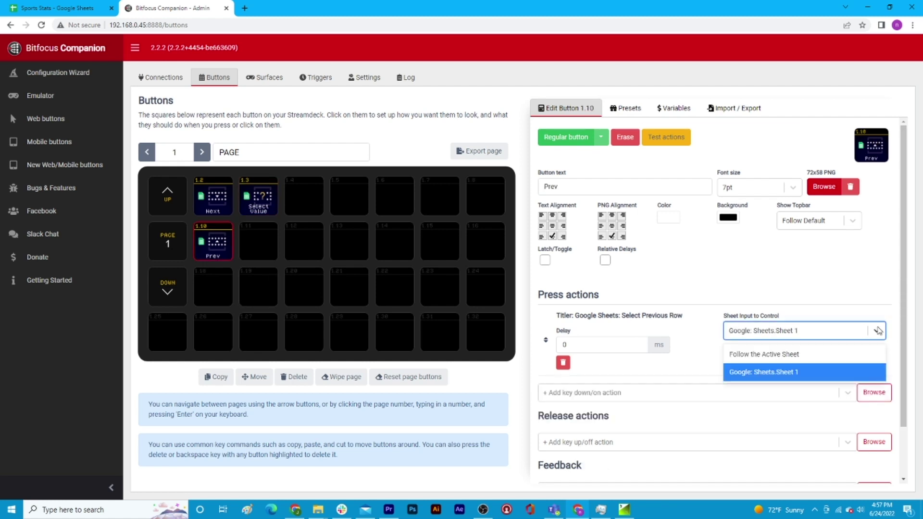
pyautogui.click(786, 352)
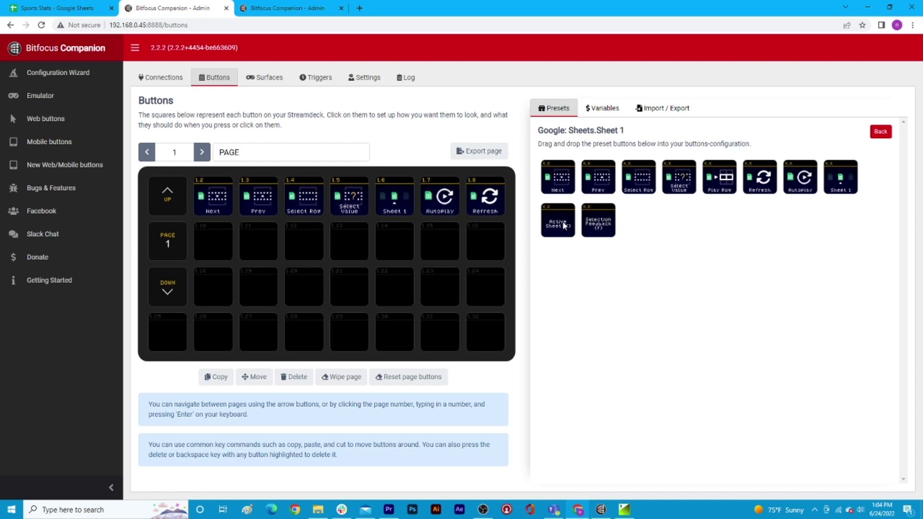
# Step: Add a Selection Feedback button at 1.10 and test it by advancing two player rows
pyautogui.moveTo(564, 226); pyautogui.dragTo(215, 246)
pyautogui.moveTo(215, 247); pyautogui.dragTo(218, 249)
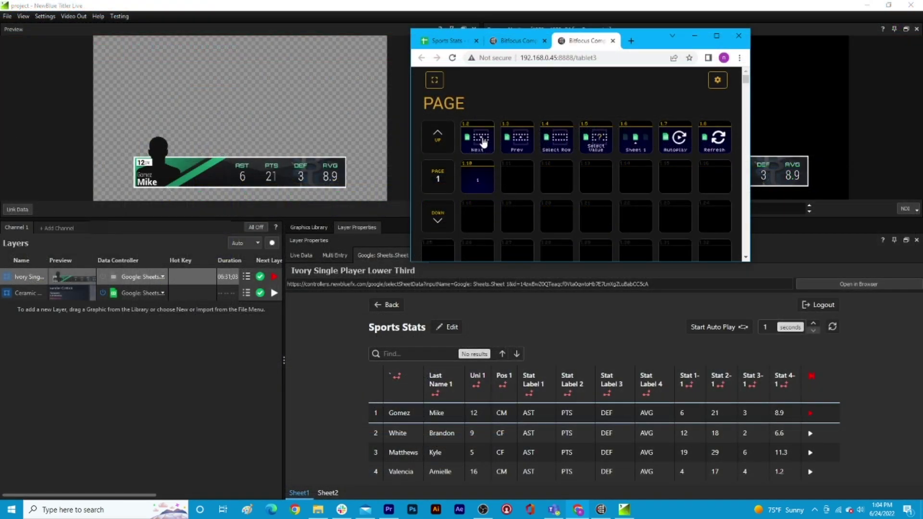
pyautogui.click(482, 140)
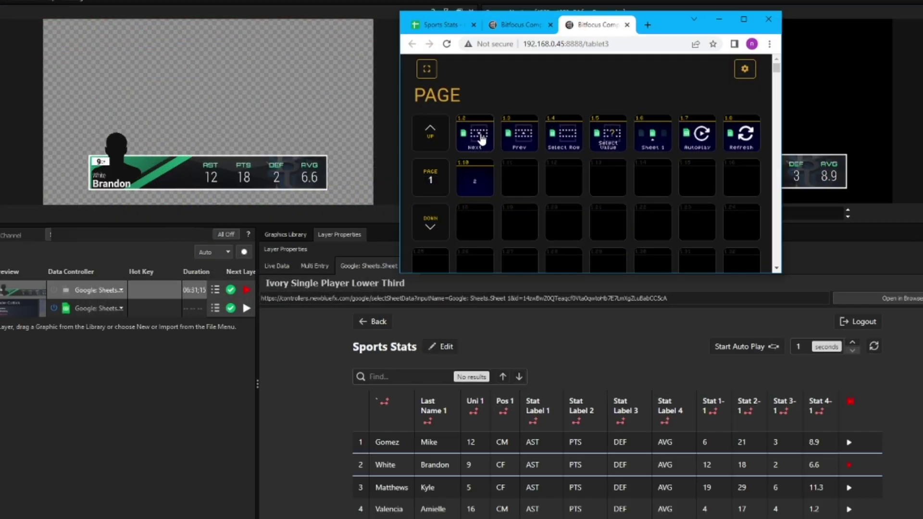
pyautogui.click(483, 141)
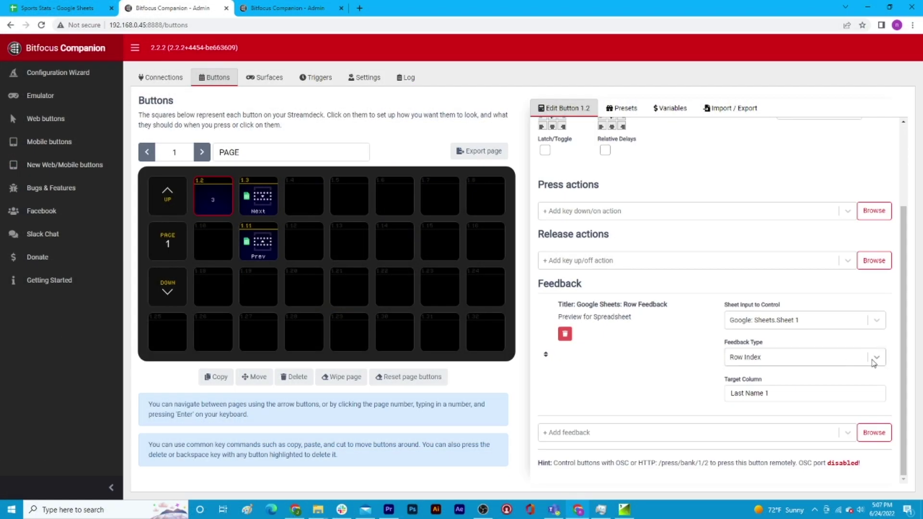
# Step: Set the feedback type to Target Column and start entering First Name as the column
pyautogui.click(876, 357)
pyautogui.click(762, 399)
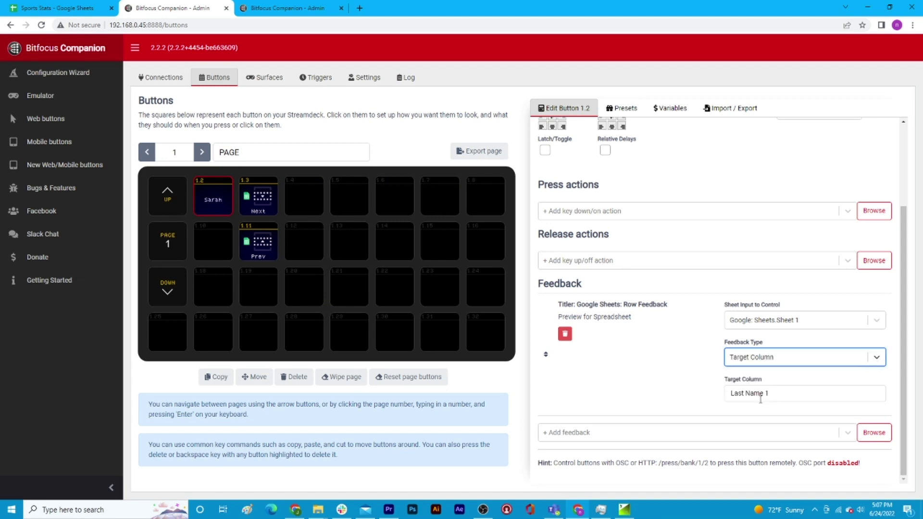
pyautogui.click(780, 394)
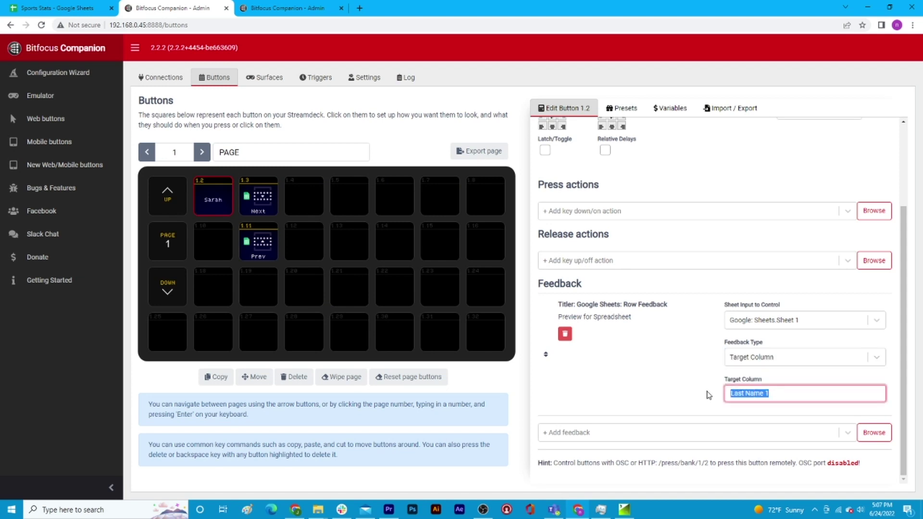
pyautogui.write('First Nam')
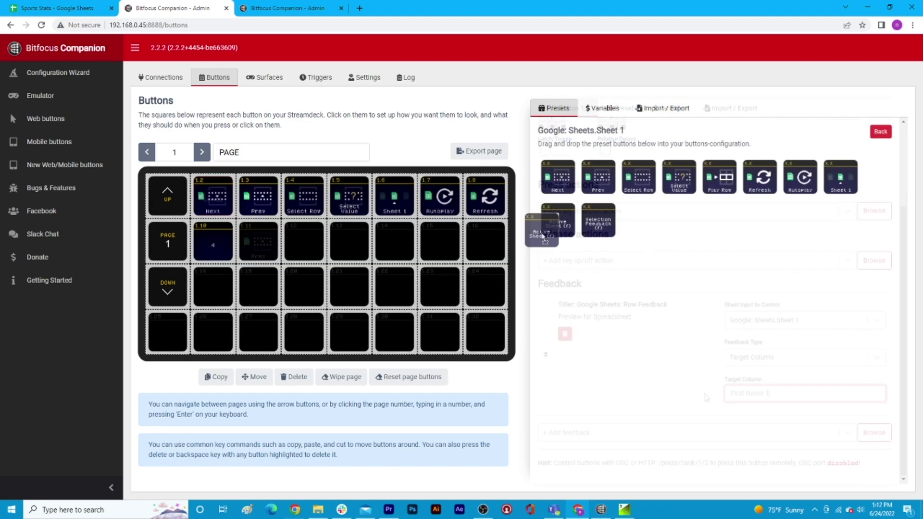
# Step: Add active-sheet indicator, Select Row, Play Row (1.19) and Refresh (1.8) buttons, then preview in the emulator
pyautogui.moveTo(548, 226); pyautogui.dragTo(271, 246)
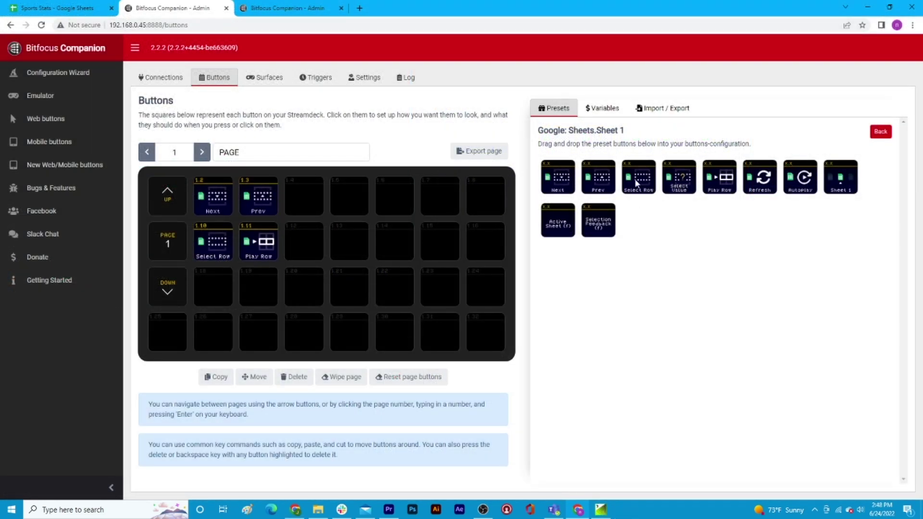
pyautogui.moveTo(637, 183); pyautogui.dragTo(213, 287)
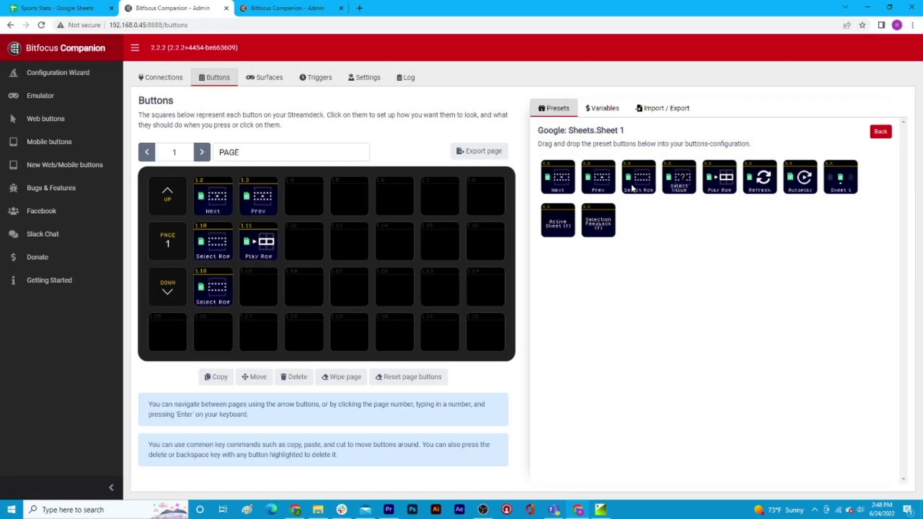
pyautogui.moveTo(719, 182); pyautogui.dragTo(278, 291)
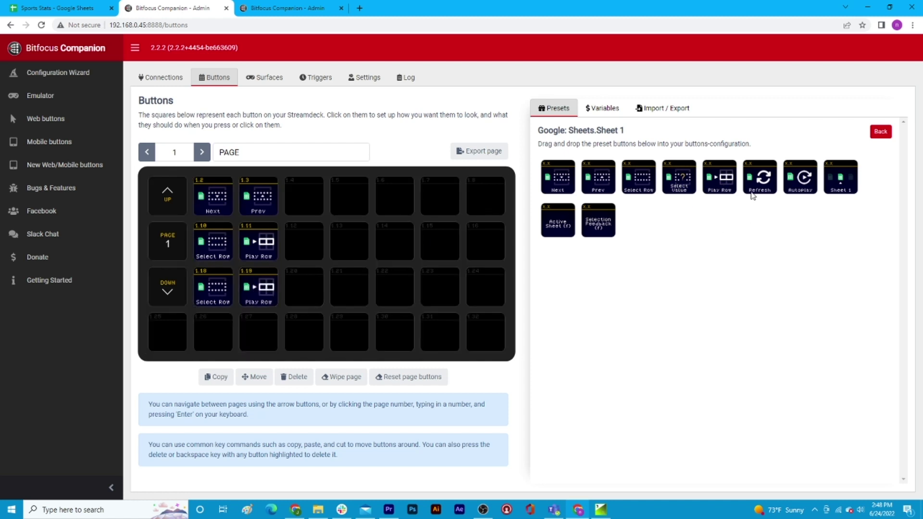
pyautogui.moveTo(753, 191); pyautogui.dragTo(485, 214)
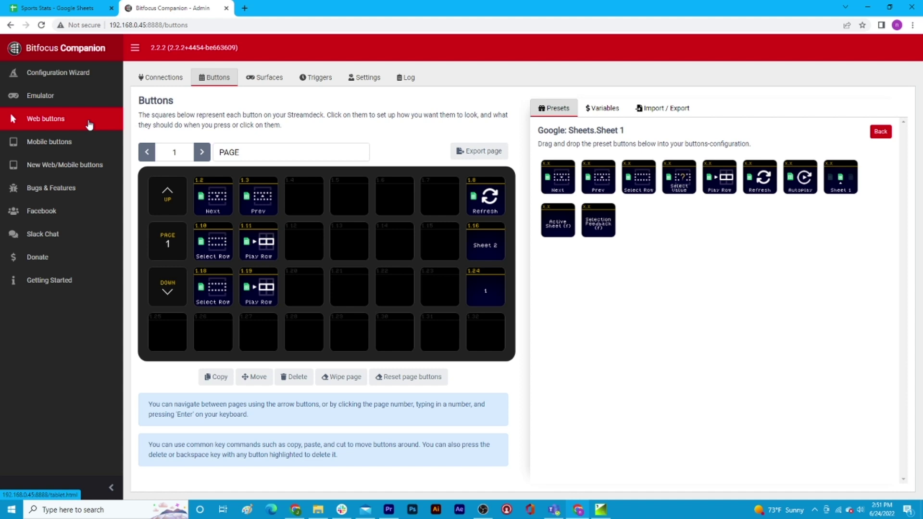
pyautogui.click(89, 96)
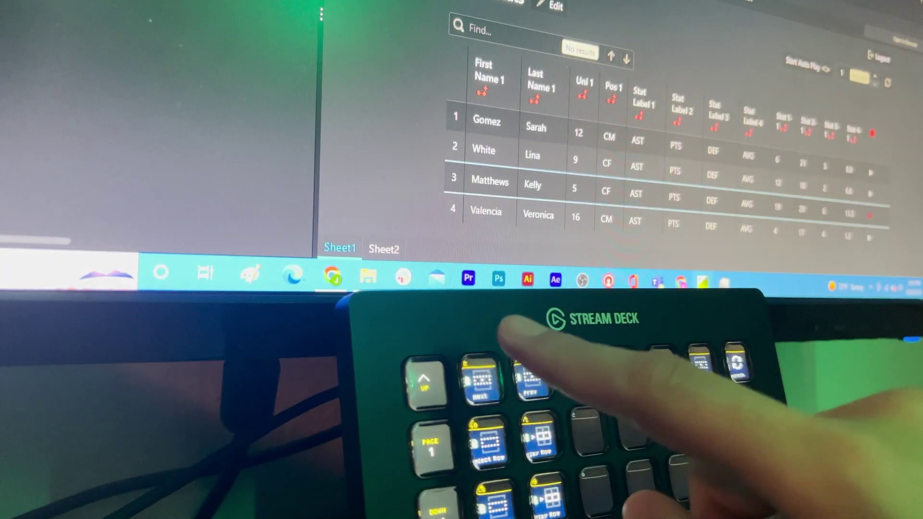
# Step: Advance the Sports Stats selection two rows from the Stream Deck, wrapping back to row 1
pyautogui.press('Down')
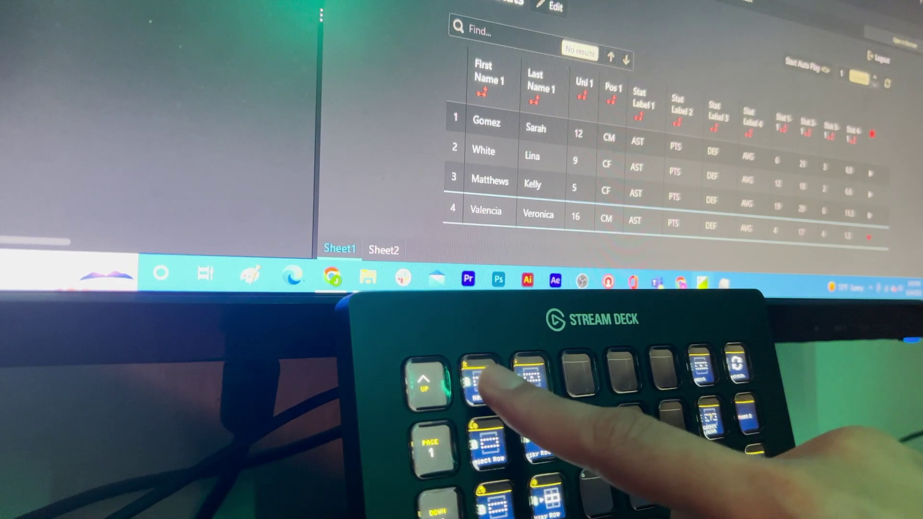
pyautogui.press('Down')
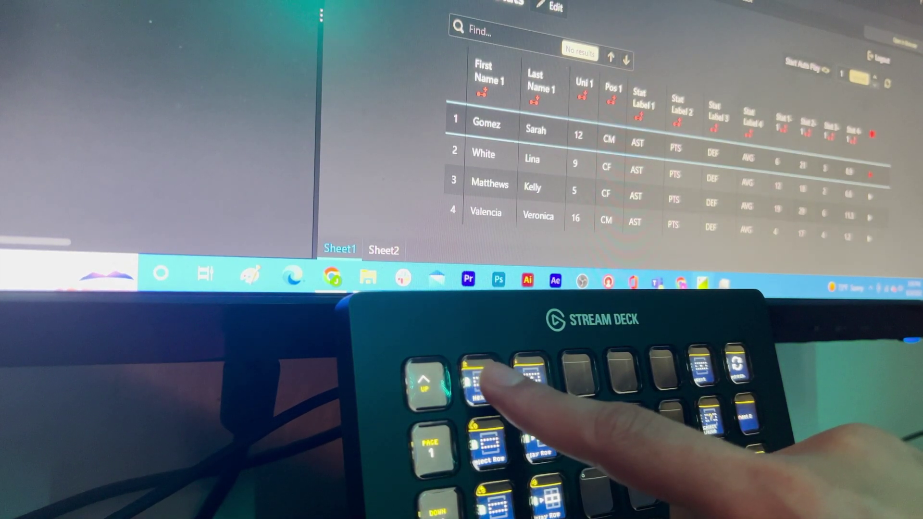